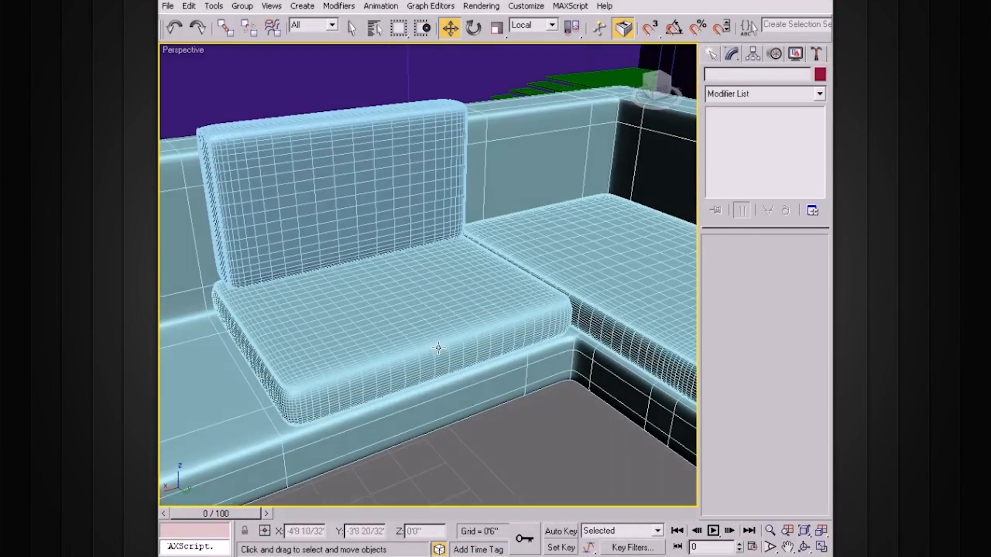
# - Turn off both TurboSmooth modifiers and the Edit Poly modifier on the backrest cushion to examine its base mesh
pyautogui.click(412, 353)
pyautogui.keyDown('alt'); pyautogui.moveTo(429, 380); pyautogui.dragTo(365, 428, button='middle'); pyautogui.keyUp('alt')
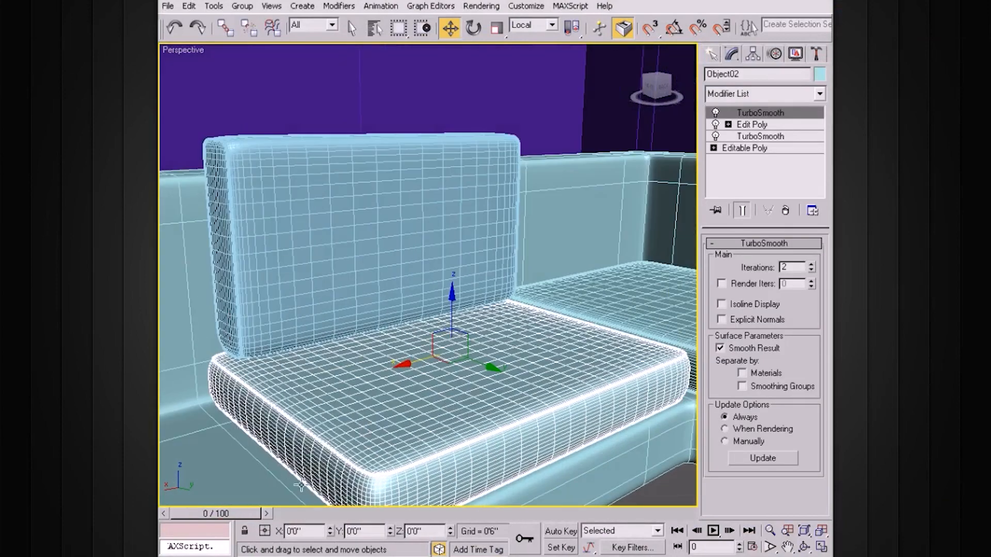
pyautogui.click(315, 254)
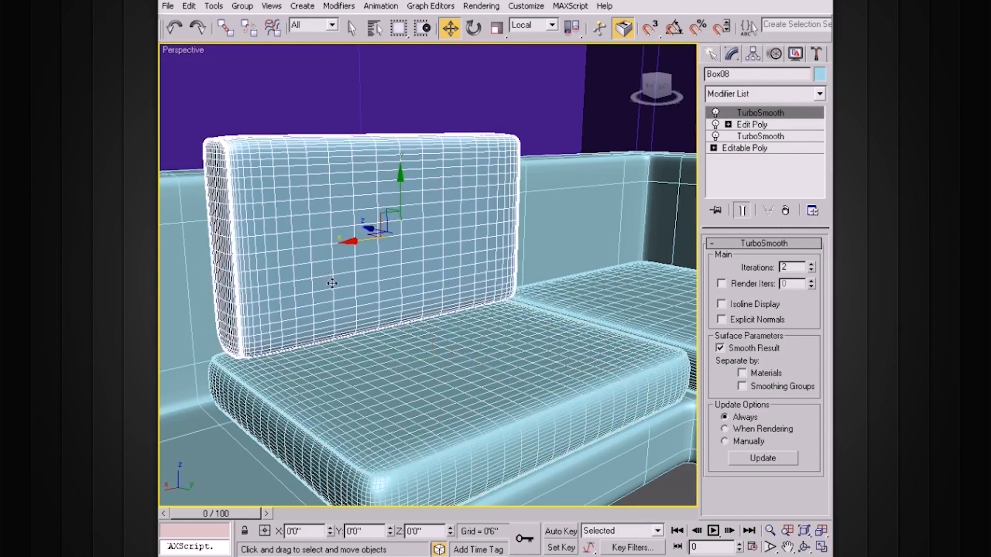
pyautogui.scroll(-1, 370, 221)
pyautogui.moveTo(370, 221); pyautogui.dragTo(411, 260, button='middle')
pyautogui.keyDown('alt'); pyautogui.moveTo(477, 231); pyautogui.dragTo(525, 242, button='middle'); pyautogui.keyUp('alt')
pyautogui.scroll(2, 508, 227)
pyautogui.click(716, 113)
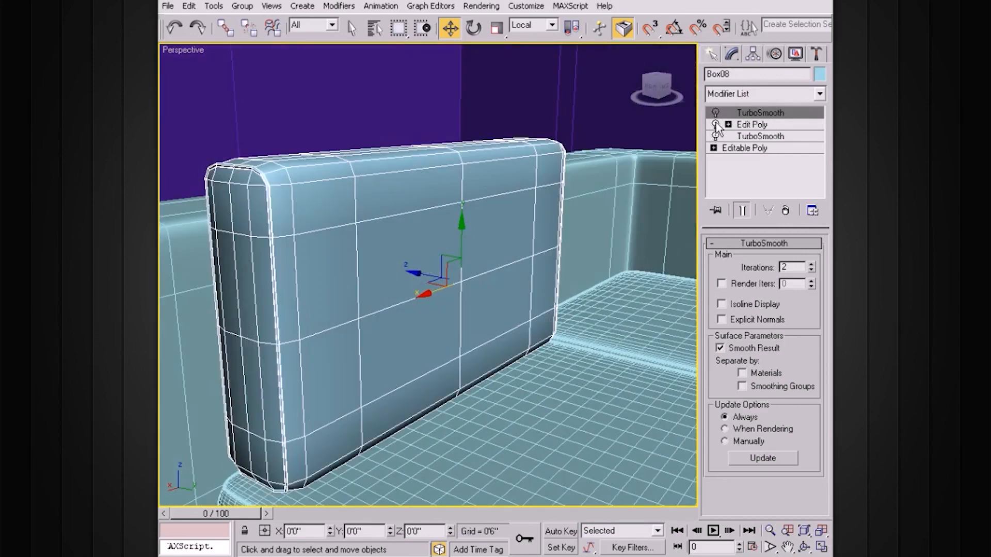
pyautogui.click(716, 125)
pyautogui.click(716, 136)
pyautogui.keyDown('alt'); pyautogui.moveTo(557, 202); pyautogui.dragTo(584, 199, button='middle'); pyautogui.keyUp('alt')
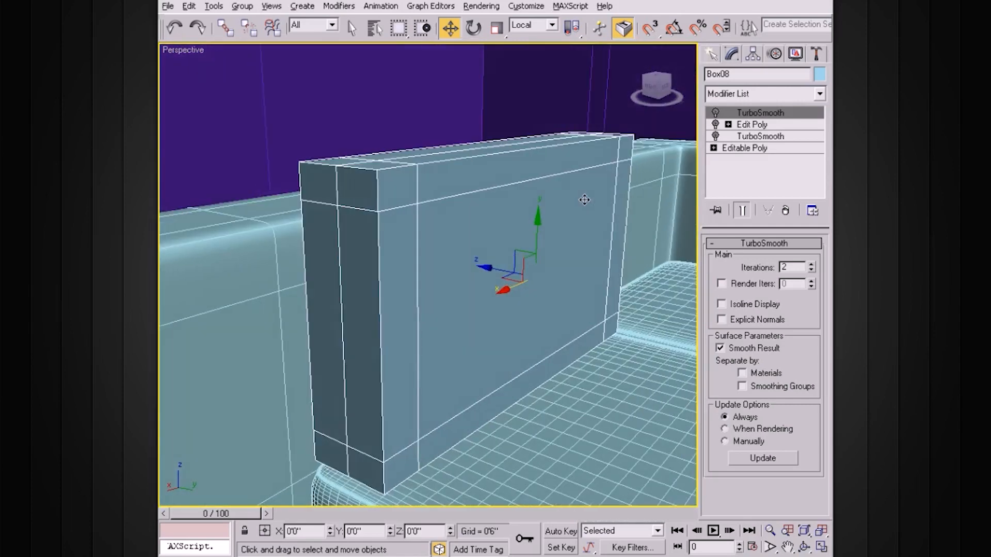
# - Turn the backrest cushion's lower TurboSmooth, Edit Poly and upper TurboSmooth modifiers back on one after another
pyautogui.click(715, 136)
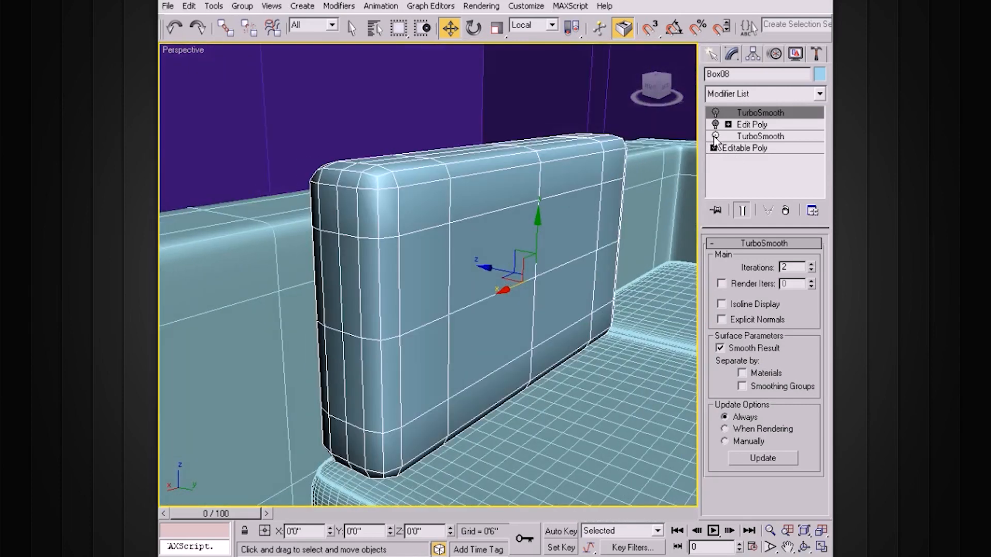
pyautogui.click(715, 124)
pyautogui.keyDown('alt'); pyautogui.moveTo(374, 189); pyautogui.dragTo(324, 217, button='middle'); pyautogui.keyUp('alt')
pyautogui.keyDown('alt'); pyautogui.moveTo(457, 349); pyautogui.dragTo(466, 360, button='middle'); pyautogui.keyUp('alt')
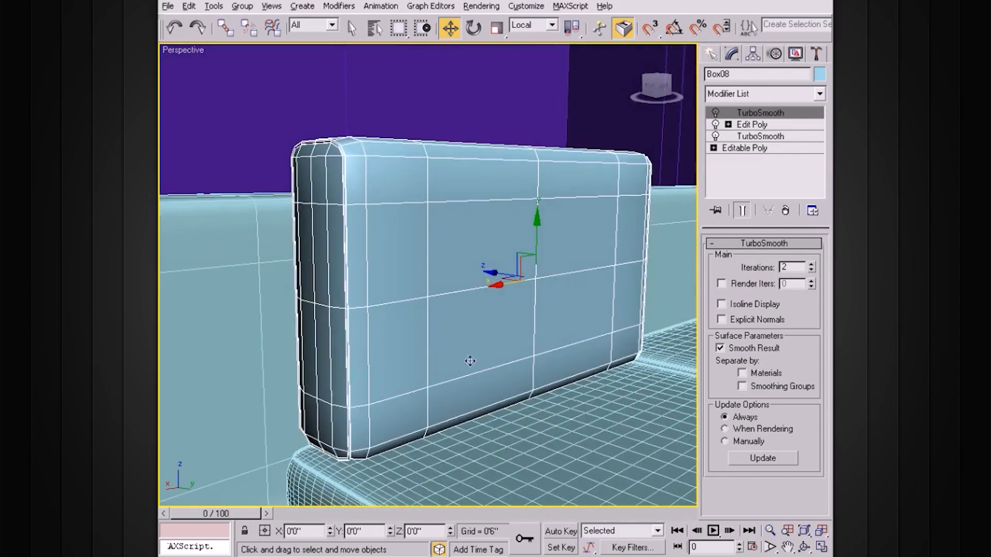
pyautogui.click(716, 113)
# - Clone the seat cushion beneath the backrest as one Copy, placed directly beside it along the bench, away from the corner
pyautogui.keyDown('alt'); pyautogui.moveTo(624, 179); pyautogui.dragTo(550, 219, button='middle'); pyautogui.keyUp('alt')
pyautogui.scroll(-3, 542, 182)
pyautogui.moveTo(558, 275); pyautogui.dragTo(565, 189, button='middle')
pyautogui.scroll(-3, 567, 205)
pyautogui.keyDown('alt'); pyautogui.moveTo(557, 235); pyautogui.dragTo(552, 252, button='middle'); pyautogui.keyUp('alt')
pyautogui.keyDown('alt'); pyautogui.moveTo(462, 230); pyautogui.dragTo(502, 242, button='middle'); pyautogui.keyUp('alt')
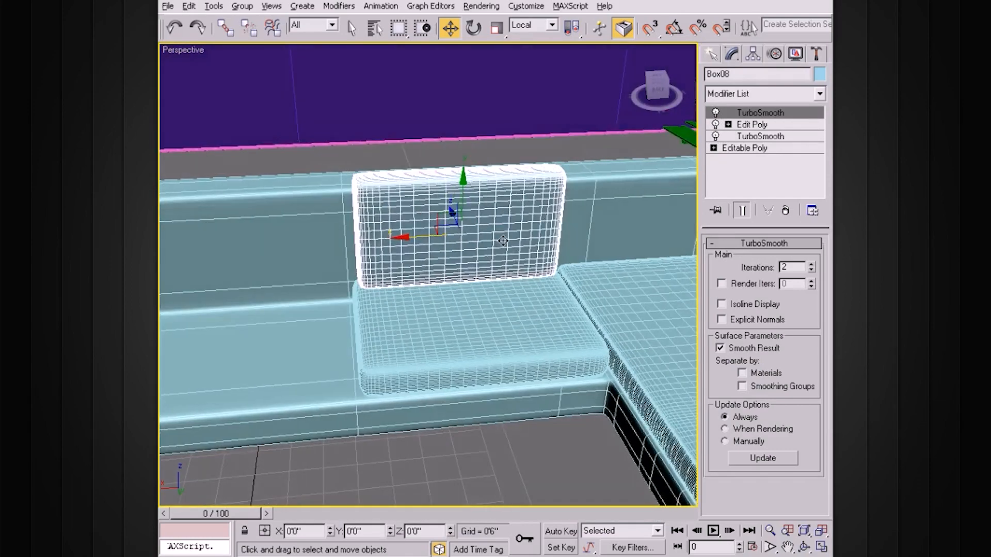
pyautogui.scroll(-3, 513, 251)
pyautogui.keyDown('alt'); pyautogui.moveTo(521, 275); pyautogui.dragTo(475, 304, button='middle'); pyautogui.keyUp('alt')
pyautogui.moveTo(475, 304); pyautogui.dragTo(566, 331, button='middle')
pyautogui.click(562, 304)
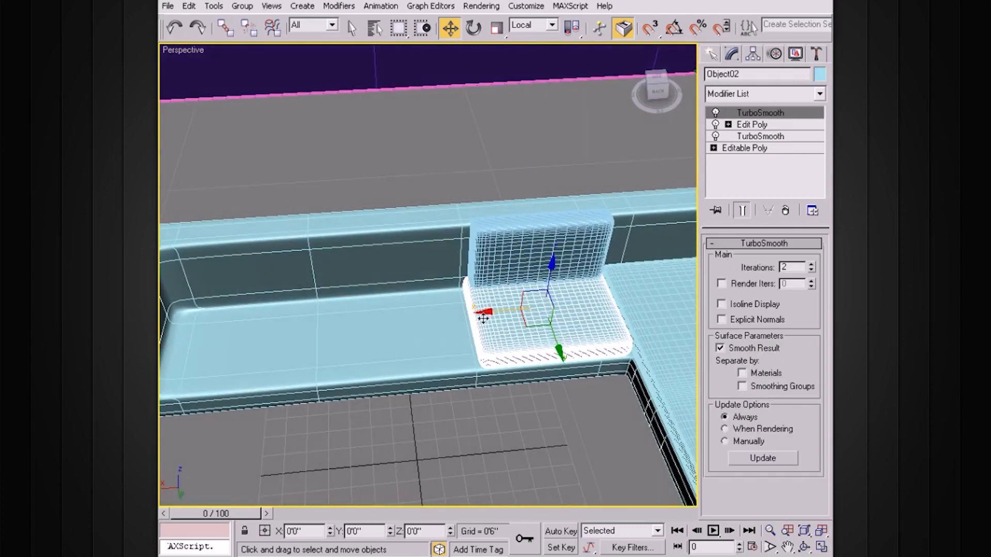
pyautogui.scroll(3, 494, 320)
pyautogui.keyDown('shift'); pyautogui.moveTo(547, 318); pyautogui.dragTo(316, 335); pyautogui.keyUp('shift')
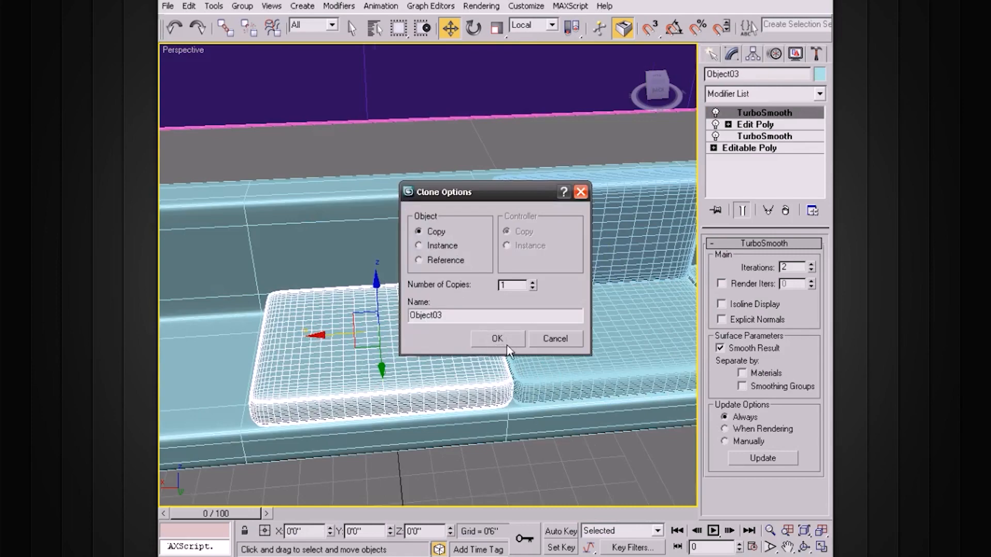
pyautogui.click(508, 346)
# - Clone the new seat cushion as another Copy to fill the remaining bench space next to the armrest
pyautogui.keyDown('alt'); pyautogui.moveTo(509, 344); pyautogui.dragTo(563, 315, button='middle'); pyautogui.keyUp('alt')
pyautogui.scroll(3, 550, 319)
pyautogui.moveTo(479, 329); pyautogui.dragTo(574, 314, button='middle')
pyautogui.moveTo(506, 341)
pyautogui.keyDown('alt'); pyautogui.mouseDown(button='middle')
pyautogui.moveTo(505, 365)
pyautogui.moveTo(509, 338)
pyautogui.mouseUp(button='middle'); pyautogui.keyUp('alt')
pyautogui.scroll(-3, 508, 362)
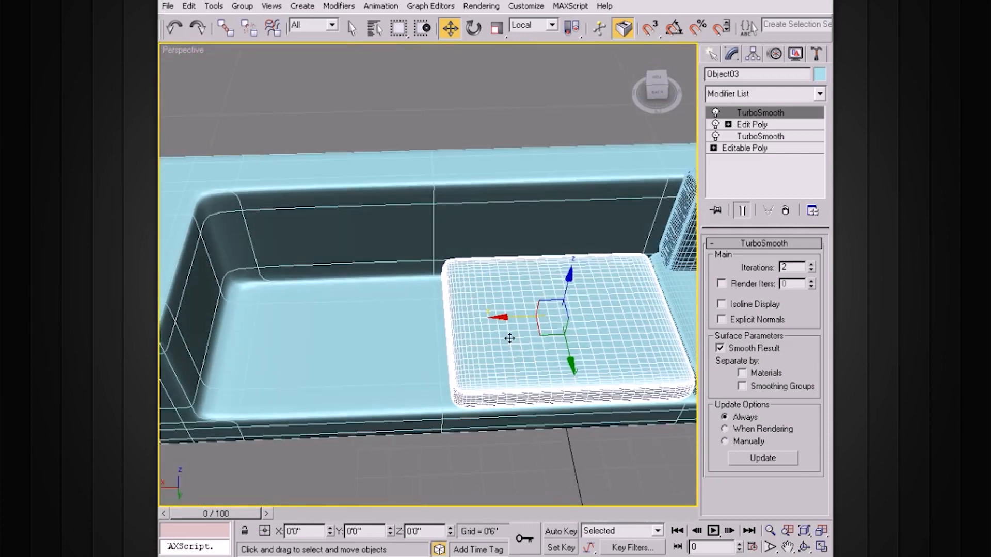
pyautogui.keyDown('shift'); pyautogui.moveTo(503, 320); pyautogui.dragTo(277, 315); pyautogui.keyUp('shift')
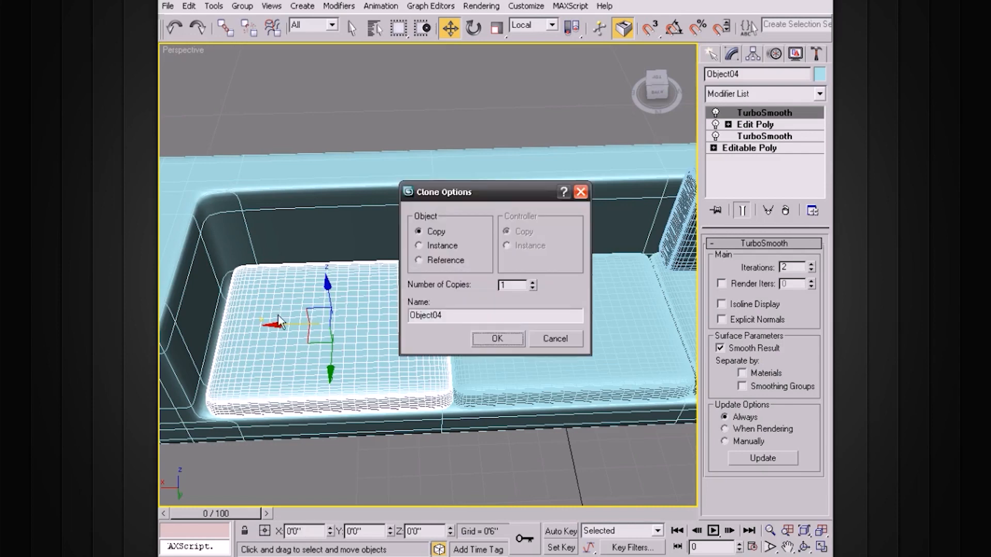
pyautogui.click(483, 340)
# - Select all vertices of the sofa frame's armrest beside the last copied seat cushion
pyautogui.scroll(3, 474, 300)
pyautogui.moveTo(474, 342)
pyautogui.keyDown('alt'); pyautogui.mouseDown(button='middle')
pyautogui.moveTo(474, 300)
pyautogui.moveTo(509, 296)
pyautogui.mouseUp(button='middle'); pyautogui.keyUp('alt')
pyautogui.scroll(3, 508, 296)
pyautogui.scroll(-5, 509, 296)
pyautogui.moveTo(214, 289); pyautogui.dragTo(214, 289)
pyautogui.keyDown('alt'); pyautogui.moveTo(333, 287); pyautogui.dragTo(608, 315, button='middle'); pyautogui.keyUp('alt')
pyautogui.scroll(-4, 453, 287)
pyautogui.keyDown('alt'); pyautogui.moveTo(483, 303); pyautogui.dragTo(448, 285, button='middle'); pyautogui.keyUp('alt')
pyautogui.click(449, 225)
pyautogui.click(713, 113)
pyautogui.click(740, 125)
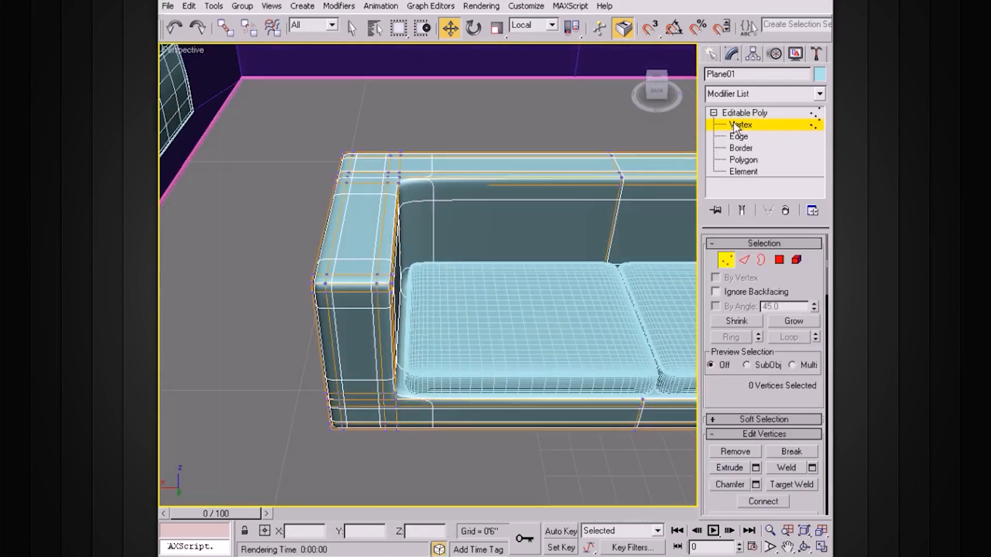
pyautogui.moveTo(494, 115); pyautogui.dragTo(272, 451)
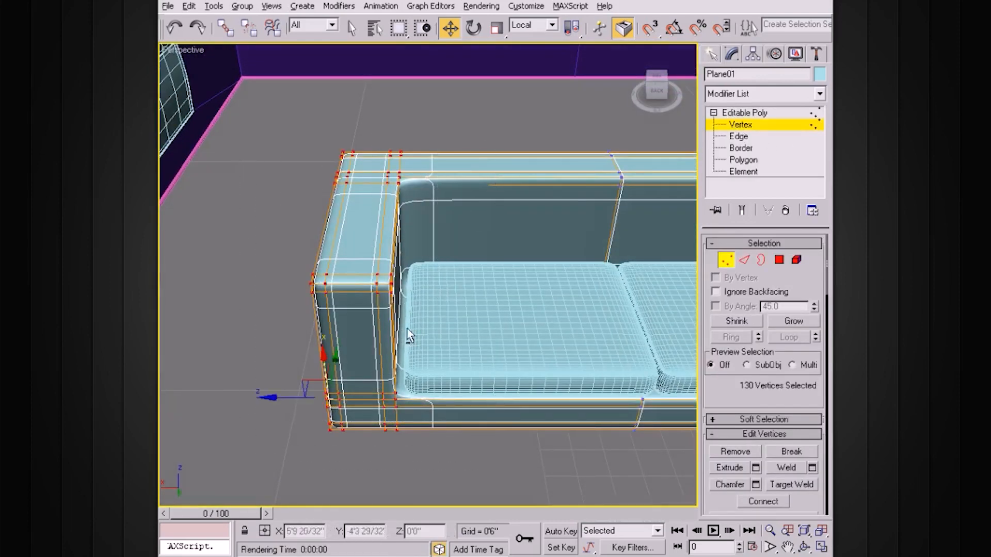
pyautogui.scroll(5, 411, 323)
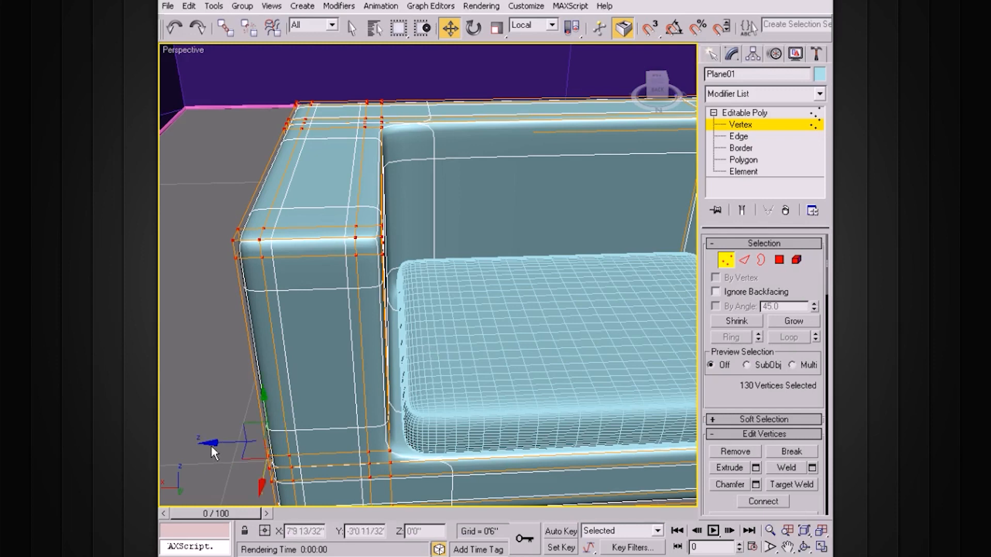
pyautogui.moveTo(211, 444); pyautogui.dragTo(230, 446)
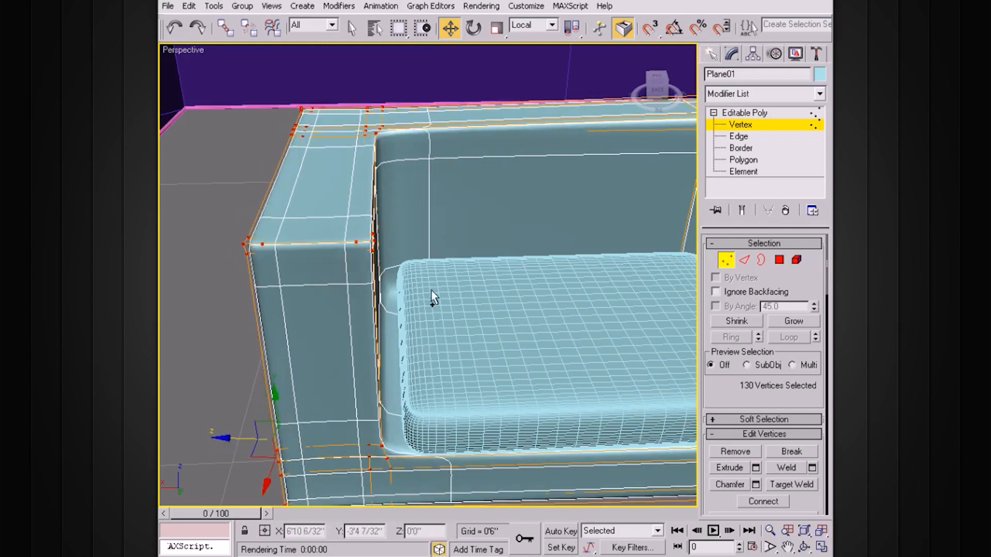
pyautogui.hotkey('ctrl', 'z')
# - Set the reference coordinate system to View and move the armrest vertices along X to close the gap beside the seat cushion
pyautogui.click(552, 26)
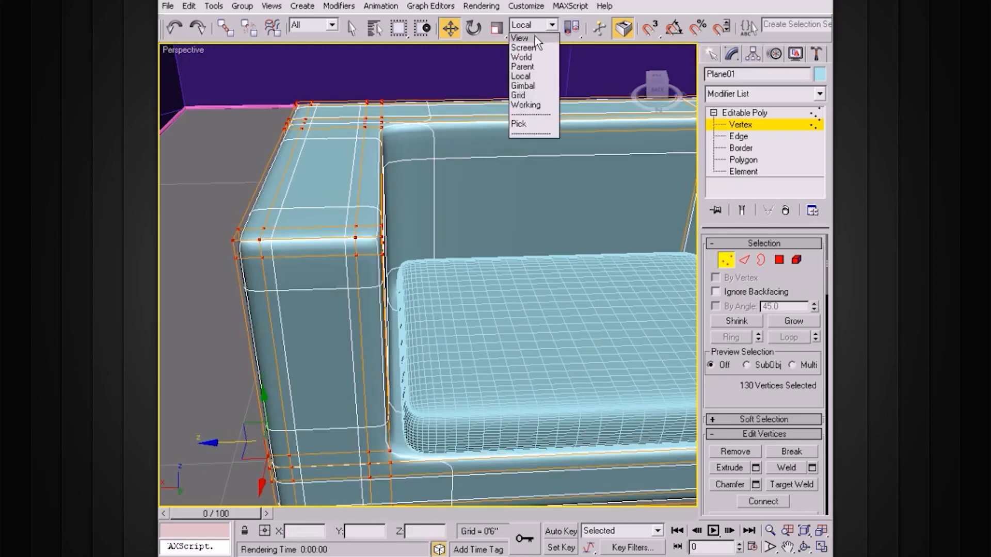
pyautogui.click(540, 34)
pyautogui.moveTo(277, 287); pyautogui.dragTo(298, 290)
pyautogui.keyDown('alt'); pyautogui.moveTo(406, 292); pyautogui.dragTo(401, 287, button='middle'); pyautogui.keyUp('alt')
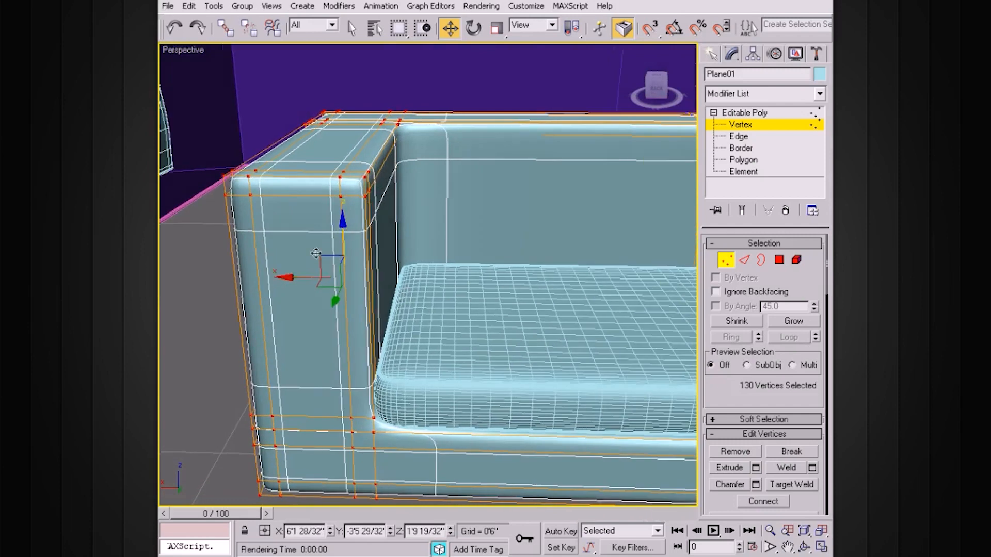
pyautogui.moveTo(283, 278); pyautogui.dragTo(277, 277)
# - Narrow the armrest by moving only its outer vertices slightly inward along X
pyautogui.keyDown('alt'); pyautogui.moveTo(329, 269); pyautogui.dragTo(379, 275, button='middle'); pyautogui.keyUp('alt')
pyautogui.scroll(-3, 337, 270)
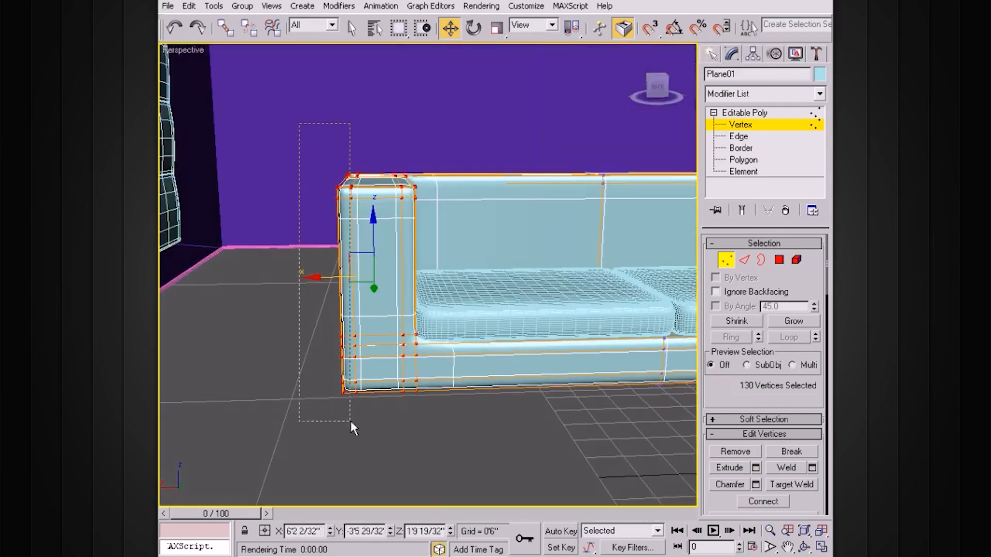
pyautogui.moveTo(376, 438); pyautogui.dragTo(379, 438)
pyautogui.moveTo(295, 280); pyautogui.dragTo(310, 280)
# - Select the outer vertices at the opposite end of the sofa frame and exit vertex editing
pyautogui.moveTo(490, 289); pyautogui.dragTo(258, 282, button='middle')
pyautogui.moveTo(542, 284); pyautogui.dragTo(229, 282, button='middle')
pyautogui.moveTo(464, 284); pyautogui.dragTo(248, 283, button='middle')
pyautogui.keyDown('alt'); pyautogui.moveTo(406, 331); pyautogui.dragTo(476, 298, button='middle'); pyautogui.keyUp('alt')
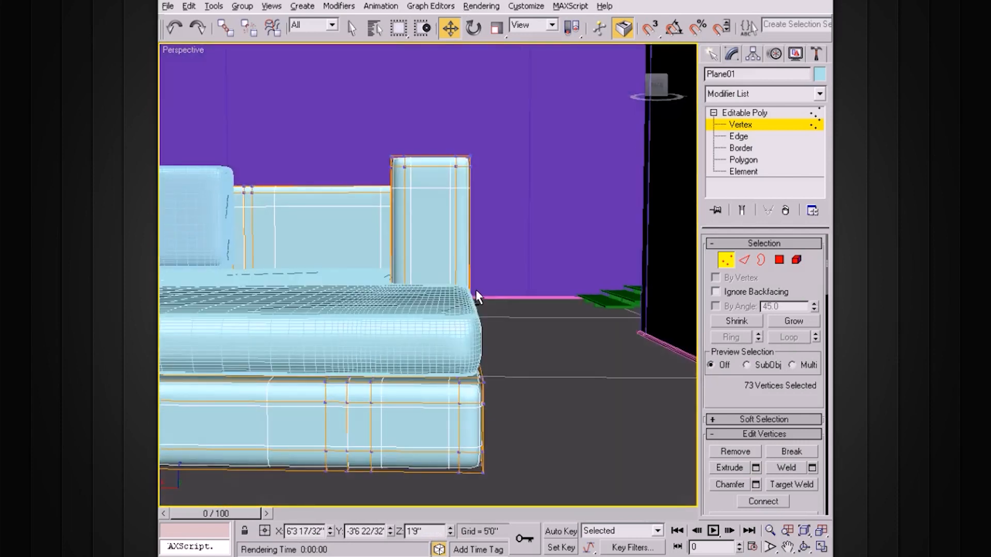
pyautogui.moveTo(518, 442); pyautogui.dragTo(580, 511)
pyautogui.keyDown('alt'); pyautogui.moveTo(494, 349); pyautogui.dragTo(464, 376, button='middle'); pyautogui.keyUp('alt')
pyautogui.scroll(-3, 490, 348)
pyautogui.scroll(3, 489, 356)
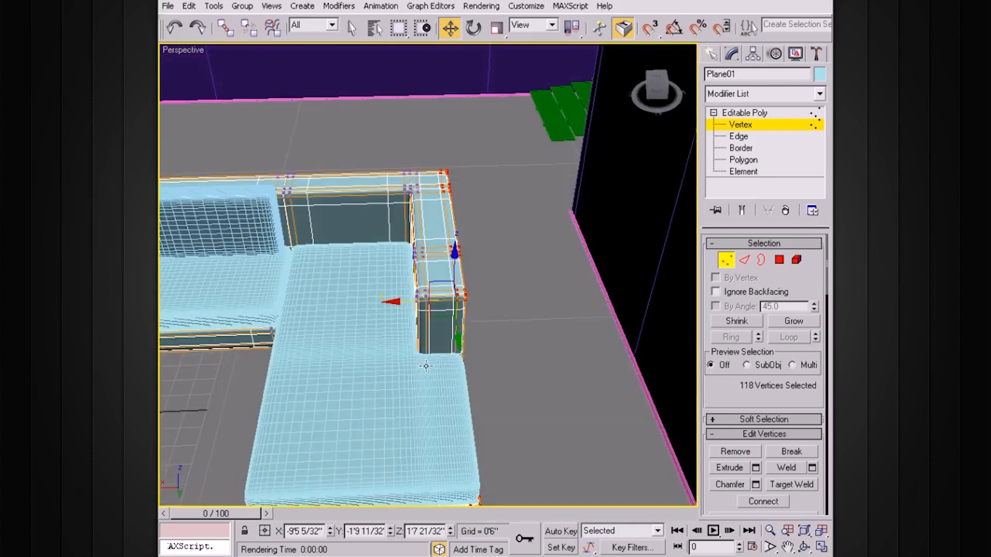
pyautogui.keyDown('alt'); pyautogui.moveTo(440, 371); pyautogui.dragTo(655, 295, button='middle'); pyautogui.keyUp('alt')
pyautogui.click(751, 113)
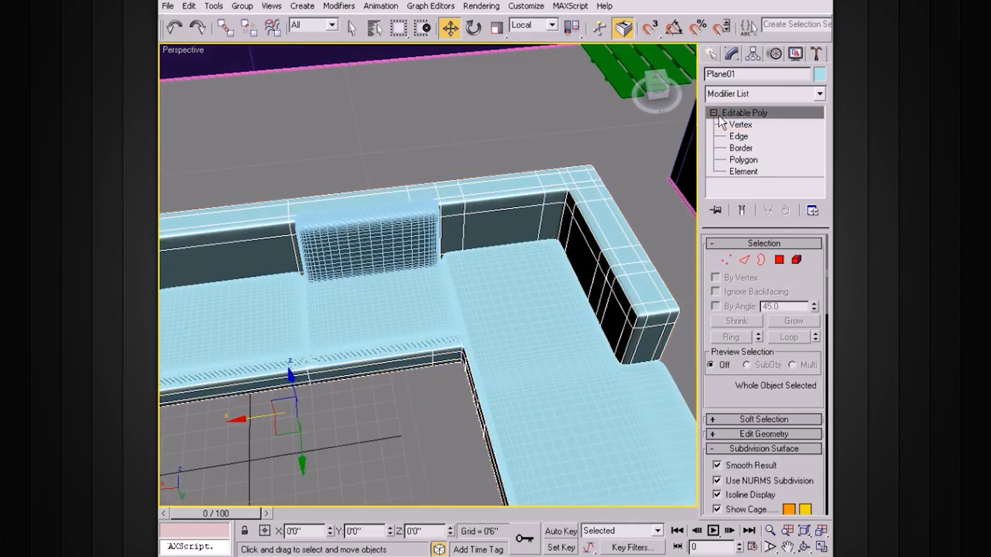
pyautogui.click(713, 113)
# - Apply an FFD 4x4x4 modifier to the backrest cushion
pyautogui.keyDown('alt'); pyautogui.moveTo(597, 242); pyautogui.dragTo(553, 309, button='middle'); pyautogui.keyUp('alt')
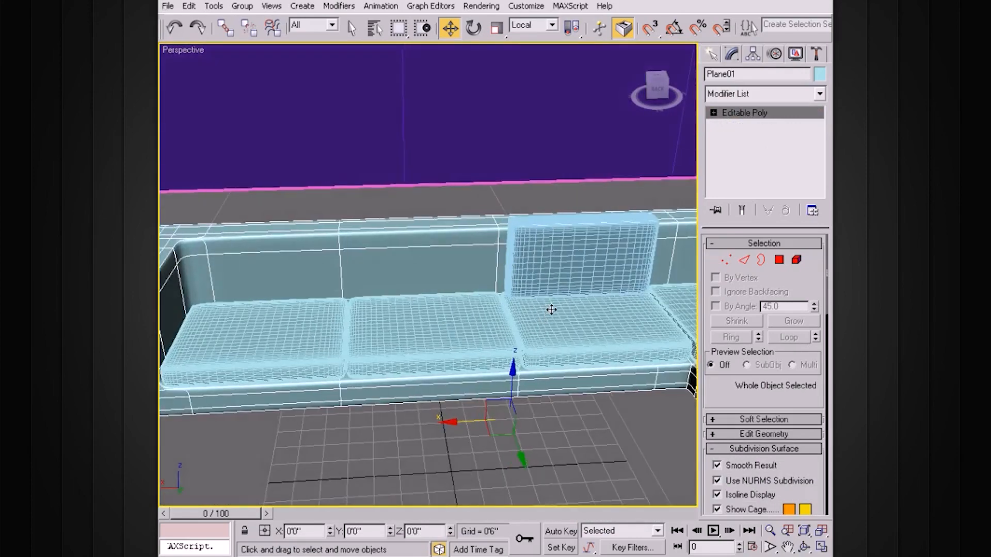
pyautogui.scroll(3, 553, 306)
pyautogui.moveTo(616, 267); pyautogui.dragTo(430, 279, button='middle')
pyautogui.keyDown('alt'); pyautogui.moveTo(431, 278); pyautogui.dragTo(493, 264, button='middle'); pyautogui.keyUp('alt')
pyautogui.click(447, 203)
pyautogui.keyDown('alt'); pyautogui.moveTo(473, 222); pyautogui.dragTo(475, 170, button='middle'); pyautogui.keyUp('alt')
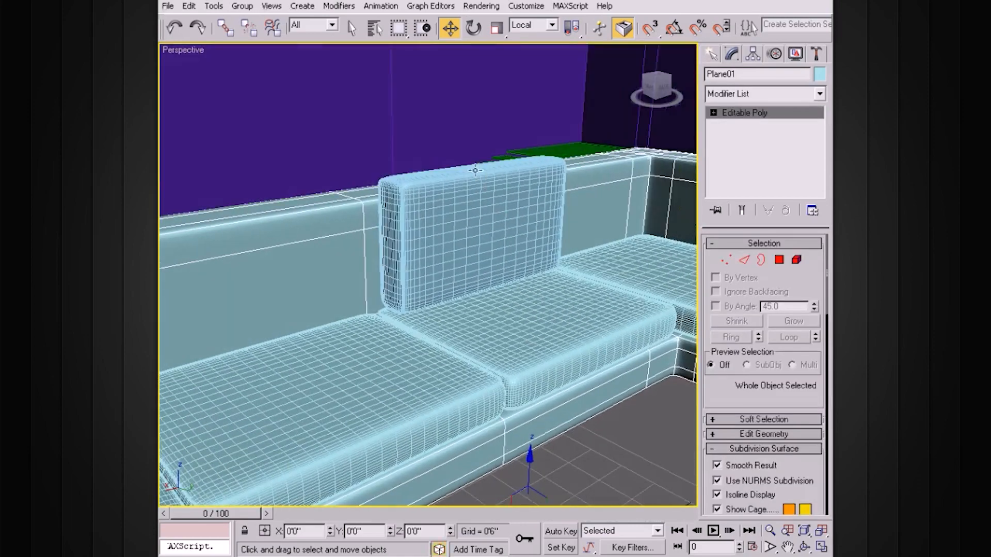
pyautogui.keyDown('alt'); pyautogui.moveTo(473, 270); pyautogui.dragTo(531, 235, button='middle'); pyautogui.keyUp('alt')
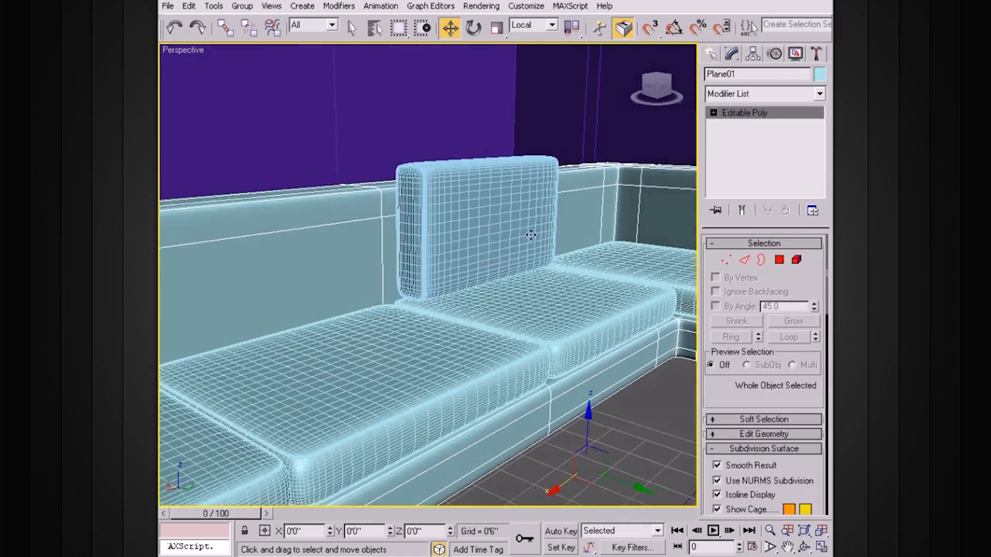
pyautogui.scroll(3, 531, 235)
pyautogui.click(422, 110)
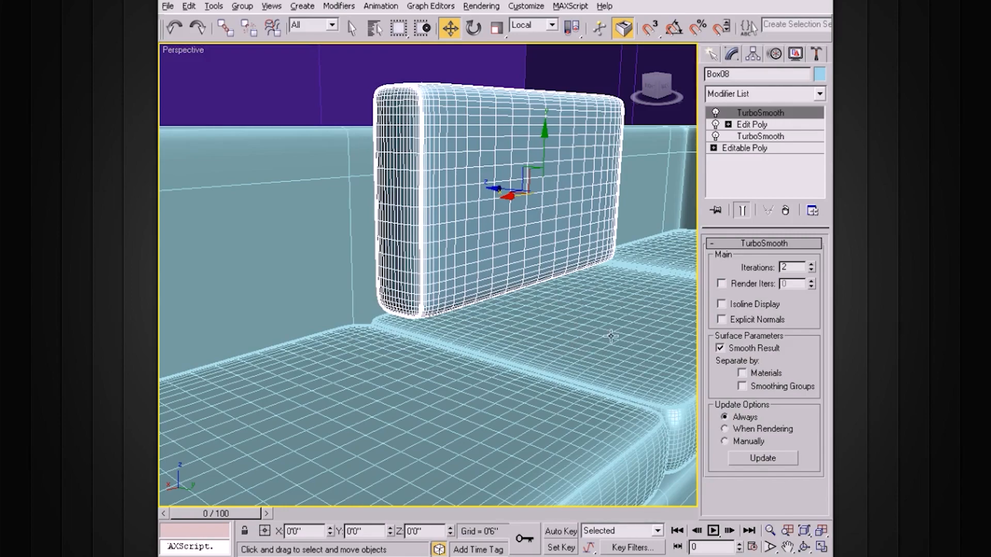
pyautogui.keyDown('alt'); pyautogui.moveTo(611, 336); pyautogui.dragTo(584, 347, button='middle'); pyautogui.keyUp('alt')
pyautogui.moveTo(548, 284)
pyautogui.keyDown('alt'); pyautogui.mouseDown(button='middle')
pyautogui.moveTo(561, 272)
pyautogui.moveTo(546, 277)
pyautogui.mouseUp(button='middle'); pyautogui.keyUp('alt')
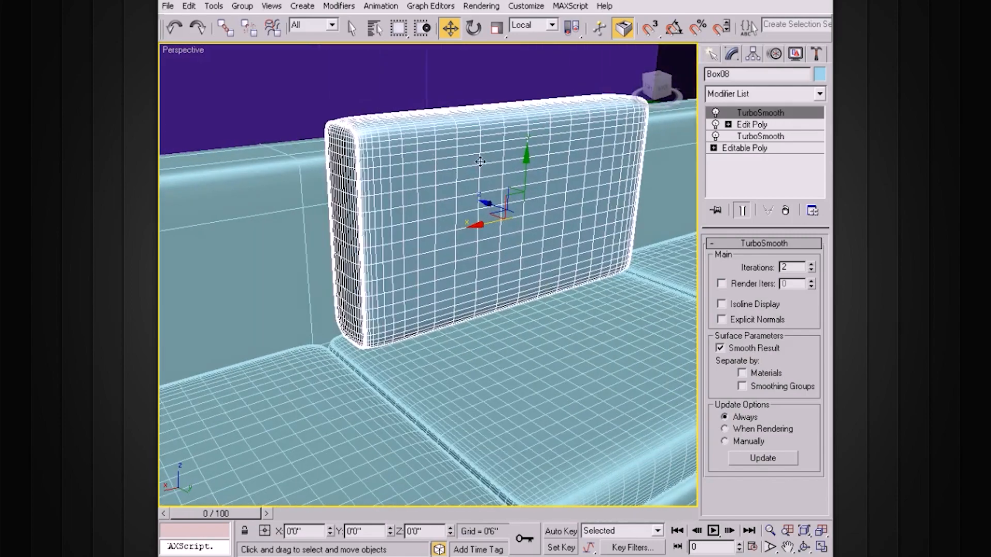
pyautogui.keyDown('alt'); pyautogui.moveTo(554, 234); pyautogui.dragTo(528, 217, button='middle'); pyautogui.keyUp('alt')
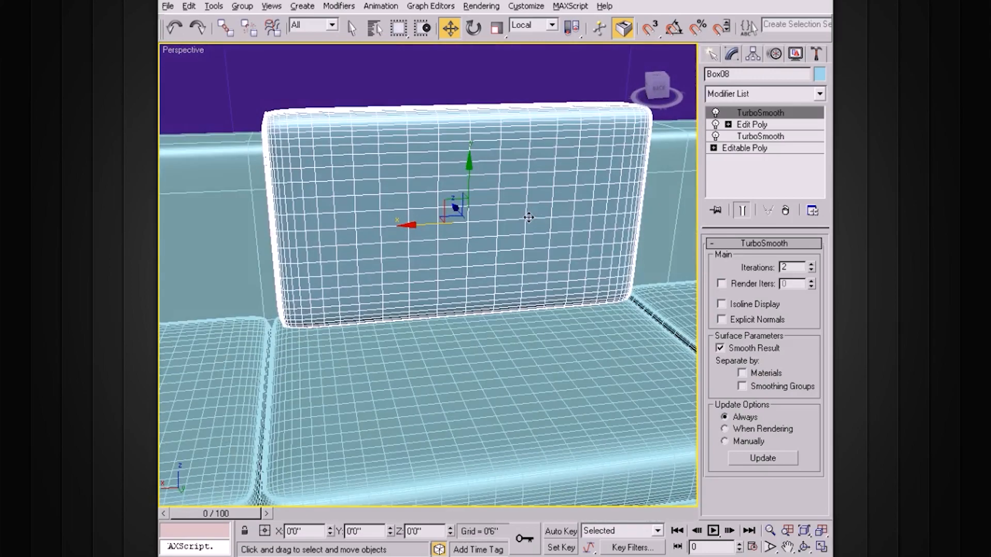
pyautogui.keyDown('alt'); pyautogui.moveTo(590, 168); pyautogui.dragTo(660, 150, button='middle'); pyautogui.keyUp('alt')
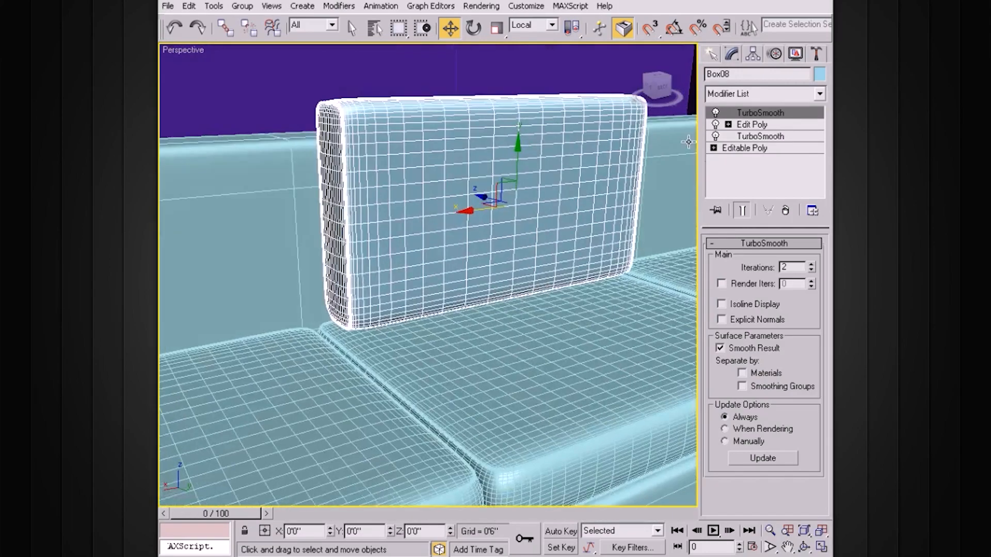
pyautogui.click(819, 93)
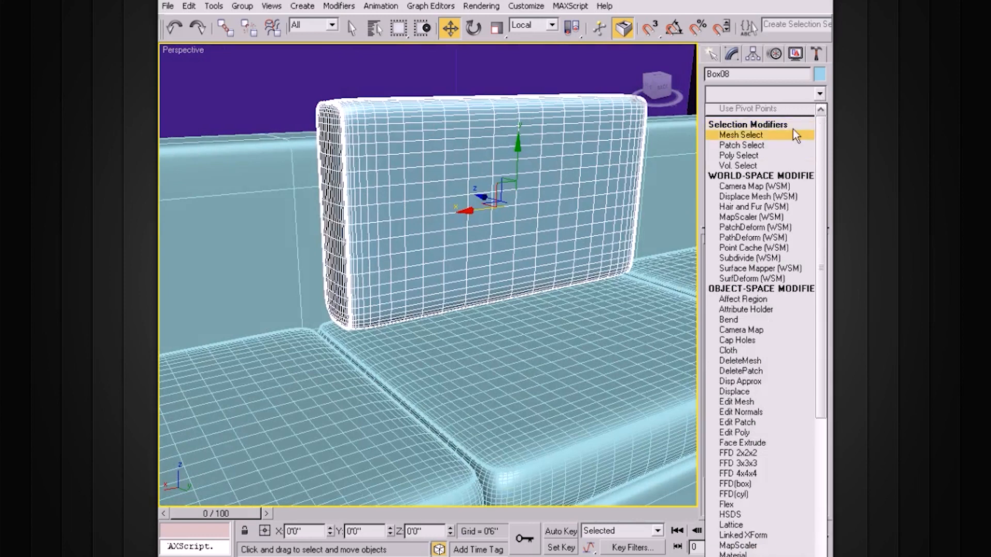
pyautogui.scroll(-2, 817, 206)
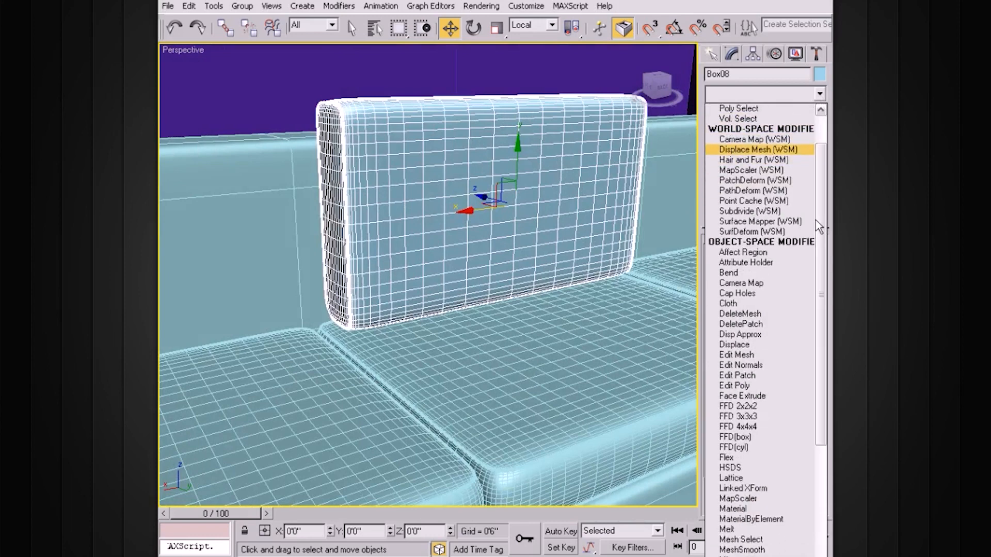
pyautogui.click(759, 427)
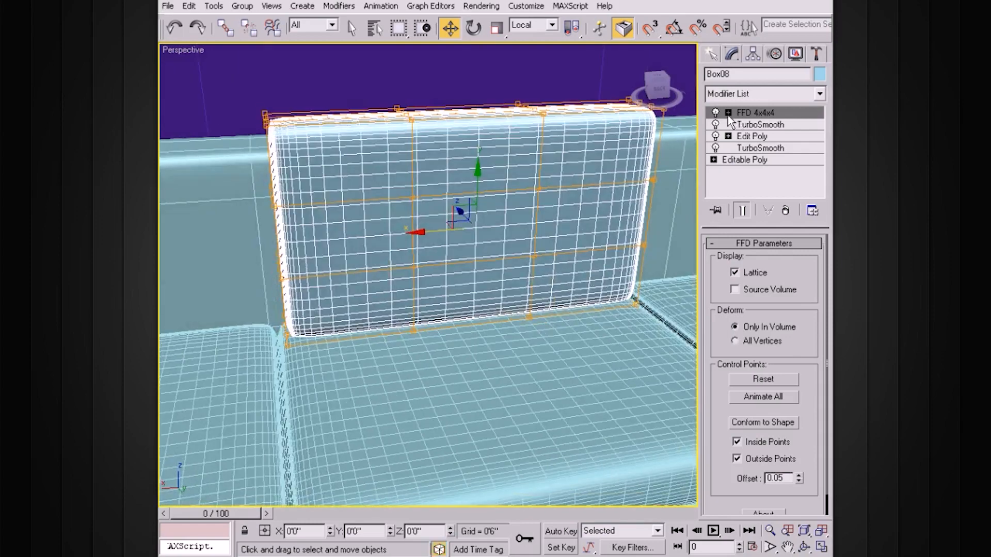
# - Raise the middle control points along the top of the backrest cushion's FFD lattice slightly to bulge its upper edge
pyautogui.click(728, 113)
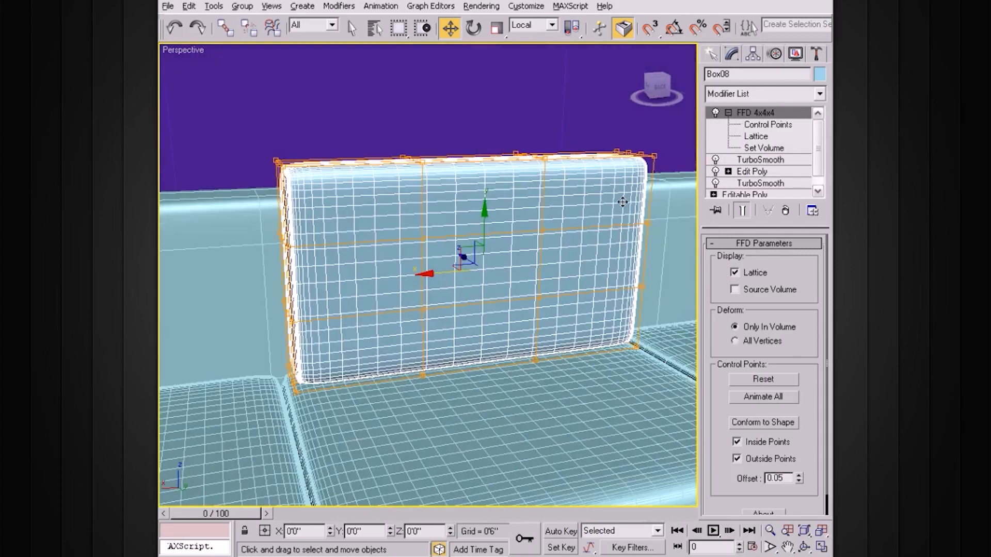
pyautogui.click(767, 124)
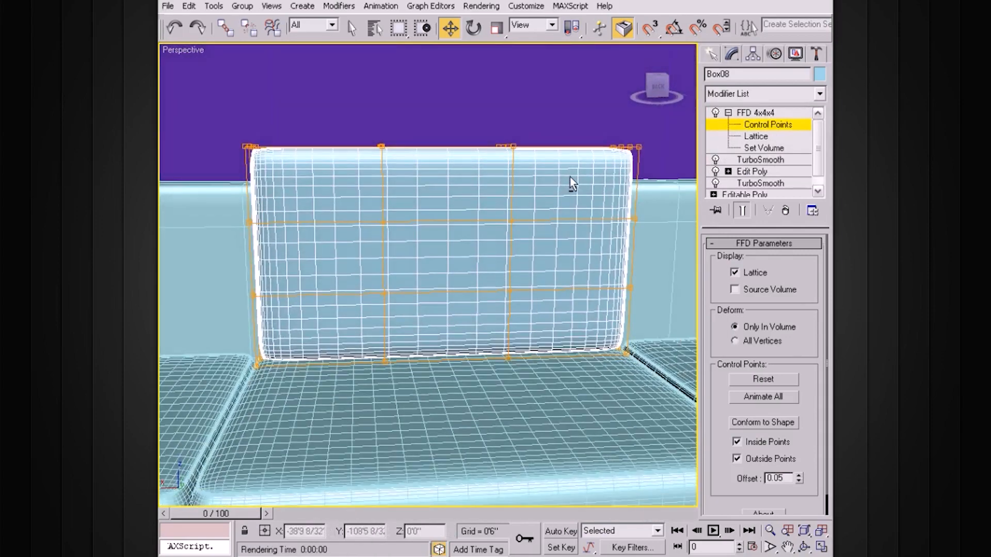
pyautogui.keyDown('alt'); pyautogui.moveTo(475, 189); pyautogui.dragTo(459, 189, button='middle'); pyautogui.keyUp('alt')
pyautogui.keyDown('alt'); pyautogui.moveTo(526, 209); pyautogui.dragTo(522, 141, button='middle'); pyautogui.keyUp('alt')
pyautogui.moveTo(524, 127); pyautogui.dragTo(345, 183)
pyautogui.keyDown('alt'); pyautogui.moveTo(419, 168); pyautogui.dragTo(442, 174, button='middle'); pyautogui.keyUp('alt')
pyautogui.moveTo(476, 120); pyautogui.dragTo(476, 114)
pyautogui.keyDown('alt'); pyautogui.moveTo(496, 182); pyautogui.dragTo(460, 175, button='middle'); pyautogui.keyUp('alt')
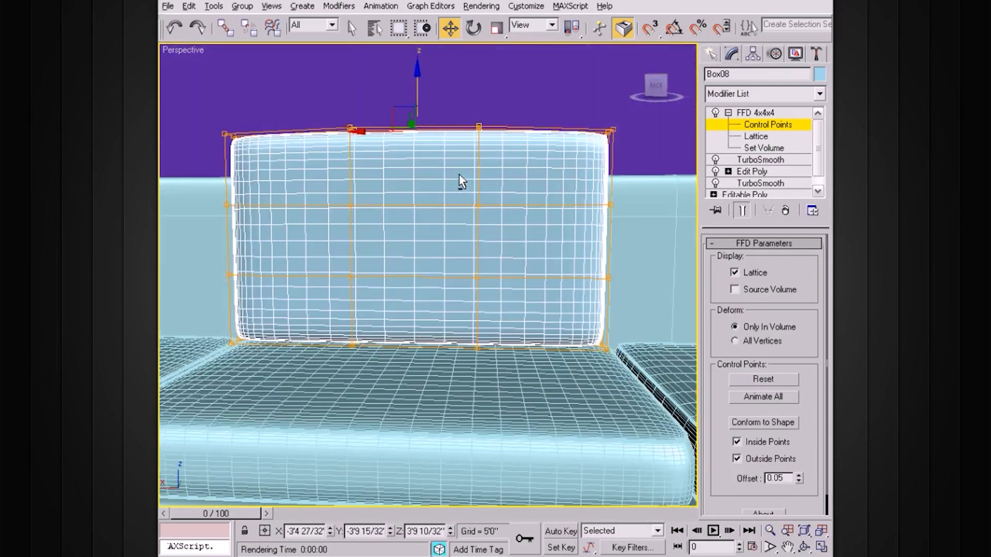
# - Push the middle control points on the backrest cushion's front face outward along Y and lower them slightly along Z
pyautogui.moveTo(360, 255); pyautogui.dragTo(359, 256)
pyautogui.keyDown('alt'); pyautogui.moveTo(358, 277); pyautogui.dragTo(439, 173, button='middle'); pyautogui.keyUp('alt')
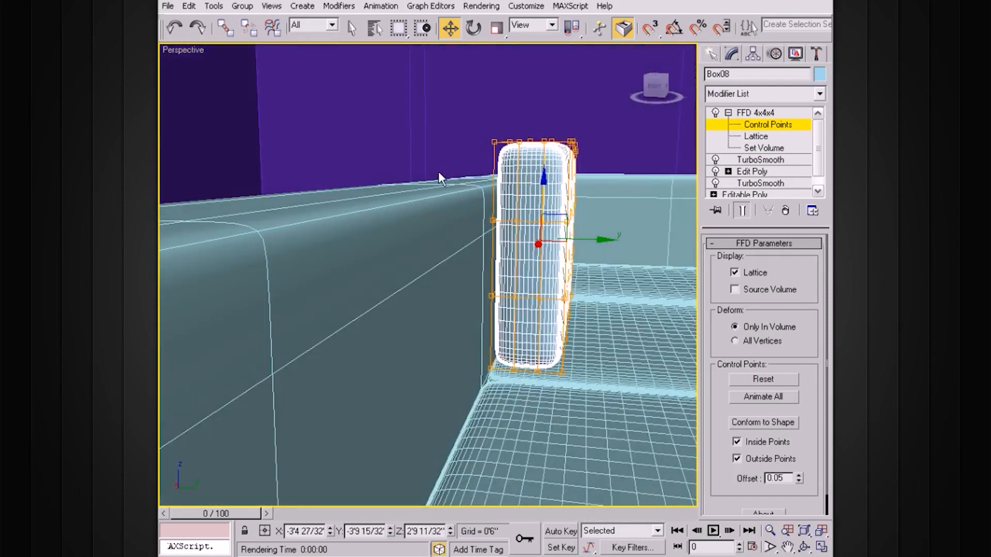
pyautogui.keyDown('alt'); pyautogui.moveTo(493, 324); pyautogui.dragTo(550, 362); pyautogui.keyUp('alt')
pyautogui.keyDown('alt'); pyautogui.moveTo(580, 319); pyautogui.dragTo(554, 318, button='middle'); pyautogui.keyUp('alt')
pyautogui.scroll(4, 620, 274)
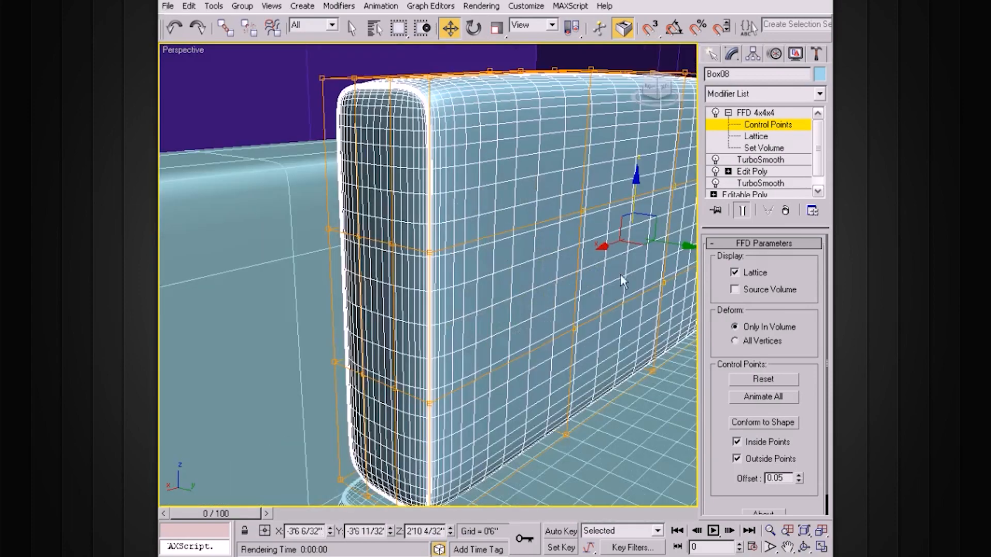
pyautogui.moveTo(672, 245); pyautogui.dragTo(690, 256)
pyautogui.keyDown('alt'); pyautogui.moveTo(678, 263); pyautogui.dragTo(635, 229, button='middle'); pyautogui.keyUp('alt')
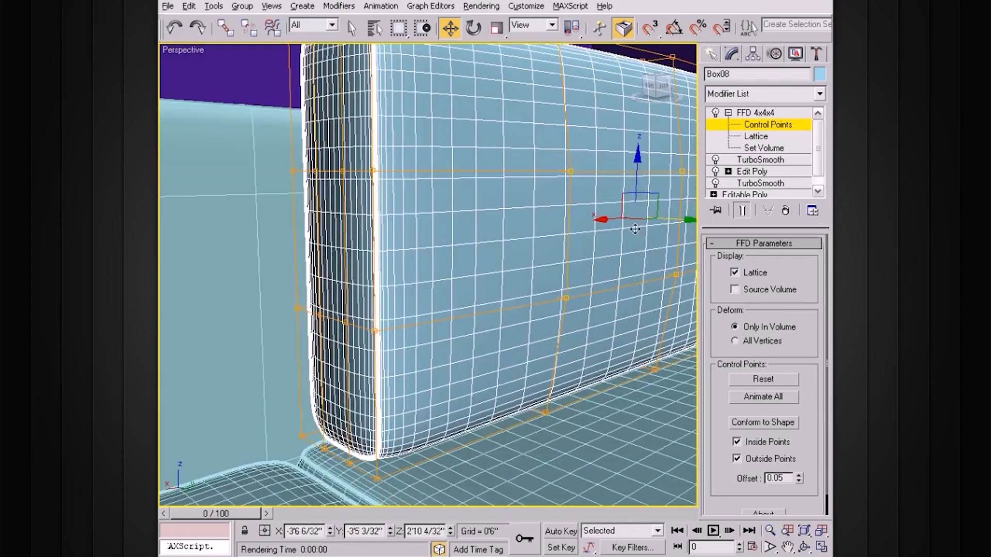
pyautogui.moveTo(638, 154); pyautogui.dragTo(638, 167)
# - Try to scale the bottom middle control points of the backrest cushion's FFD lattice
pyautogui.moveTo(631, 338)
pyautogui.keyDown('alt'); pyautogui.mouseDown(button='middle')
pyautogui.moveTo(617, 303)
pyautogui.moveTo(602, 329)
pyautogui.moveTo(614, 334)
pyautogui.mouseUp(button='middle'); pyautogui.keyUp('alt')
pyautogui.scroll(-4, 617, 303)
pyautogui.moveTo(580, 324); pyautogui.dragTo(453, 379)
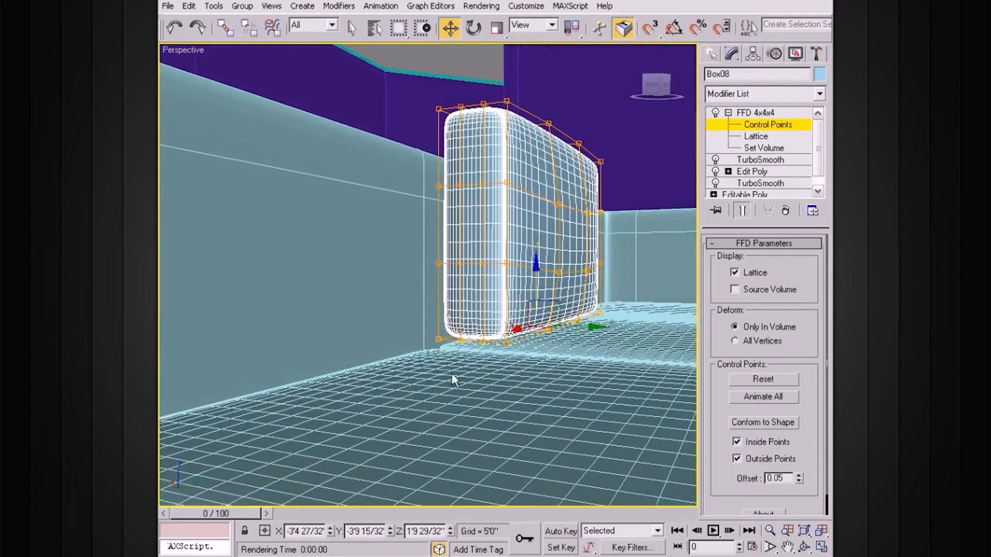
pyautogui.moveTo(583, 329); pyautogui.dragTo(600, 320)
pyautogui.press('e')
pyautogui.press('r')
pyautogui.keyDown('alt'); pyautogui.moveTo(603, 321); pyautogui.dragTo(577, 309, button='middle'); pyautogui.keyUp('alt')
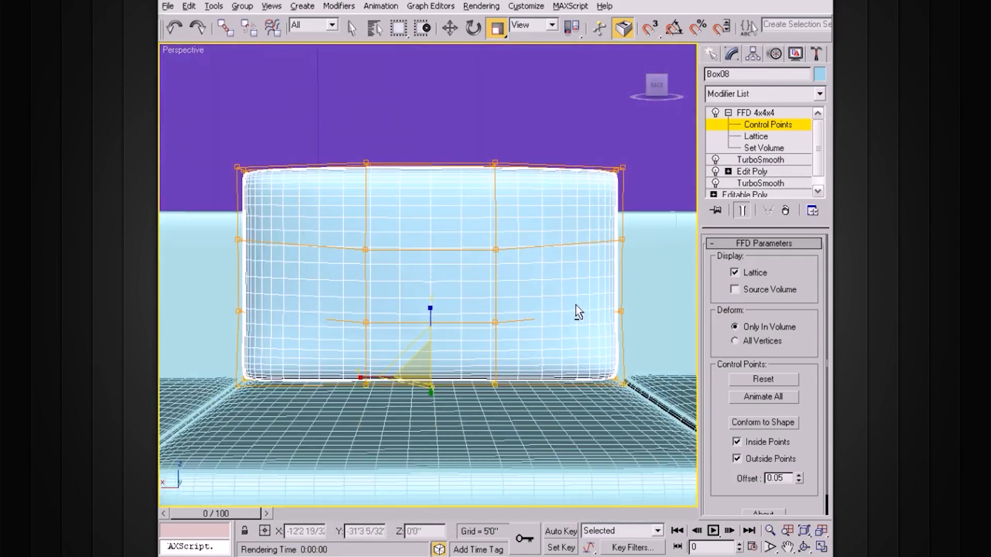
# - Move the middle-height control points on both sides of the backrest cushion slightly inward along X
pyautogui.moveTo(654, 229); pyautogui.dragTo(566, 343)
pyautogui.press('w')
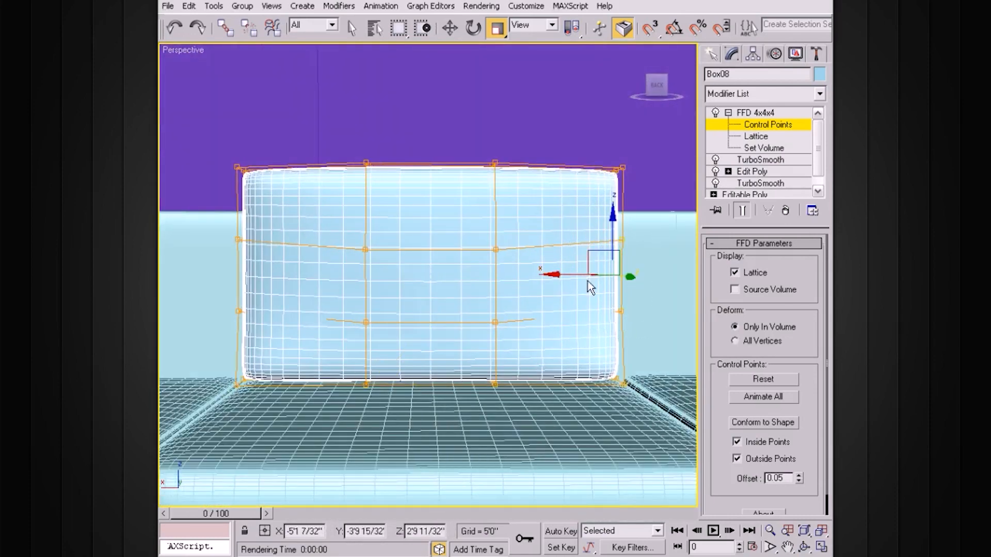
pyautogui.moveTo(564, 274); pyautogui.dragTo(559, 274)
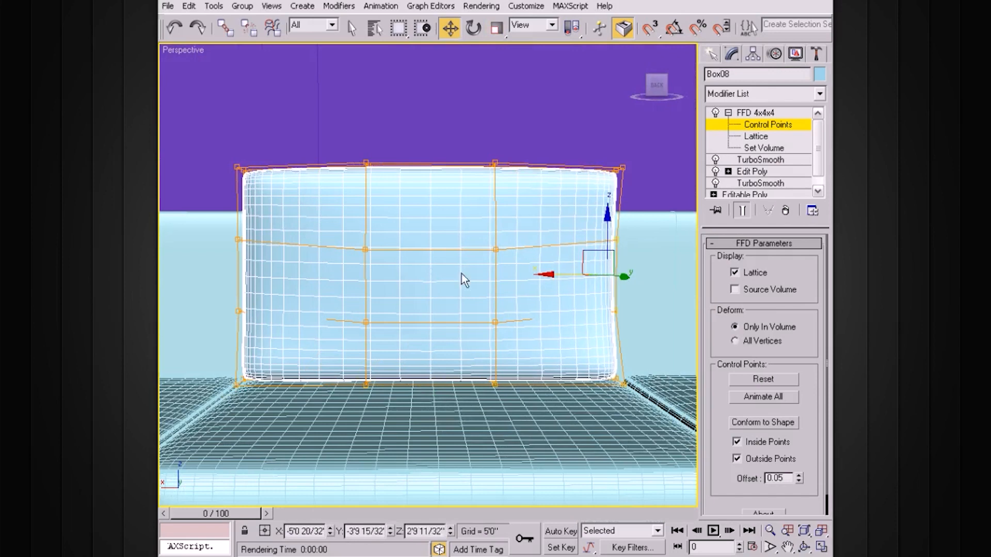
pyautogui.moveTo(299, 248); pyautogui.dragTo(217, 310)
pyautogui.moveTo(196, 274); pyautogui.dragTo(204, 274)
# - Pull the cushion's top front corner control points forward and down, and nudge the lower front control points forward along Y
pyautogui.keyDown('alt'); pyautogui.moveTo(318, 284); pyautogui.dragTo(382, 281, button='middle'); pyautogui.keyUp('alt')
pyautogui.click(450, 173)
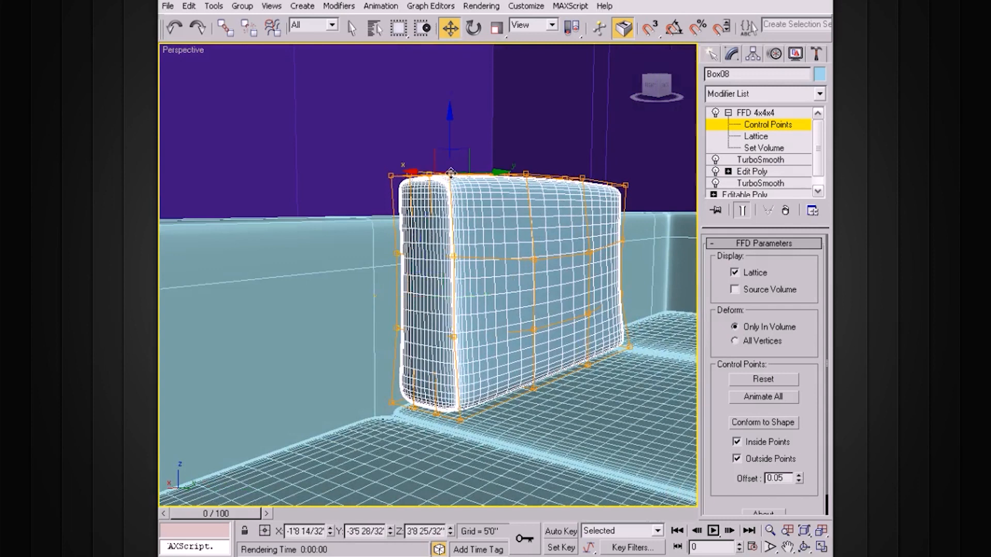
pyautogui.keyDown('ctrl'); pyautogui.moveTo(640, 176); pyautogui.dragTo(614, 180); pyautogui.keyUp('ctrl')
pyautogui.moveTo(570, 141); pyautogui.dragTo(563, 193)
pyautogui.keyDown('alt'); pyautogui.moveTo(564, 193); pyautogui.dragTo(606, 196, button='middle'); pyautogui.keyUp('alt')
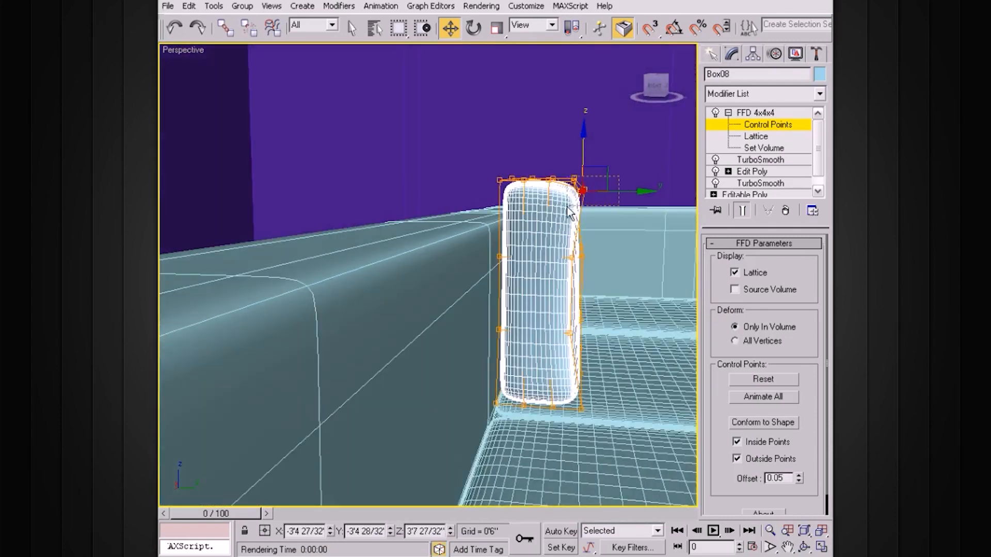
pyautogui.moveTo(582, 176); pyautogui.dragTo(634, 195)
pyautogui.keyDown('alt'); pyautogui.moveTo(619, 227); pyautogui.dragTo(655, 285, button='middle'); pyautogui.keyUp('alt')
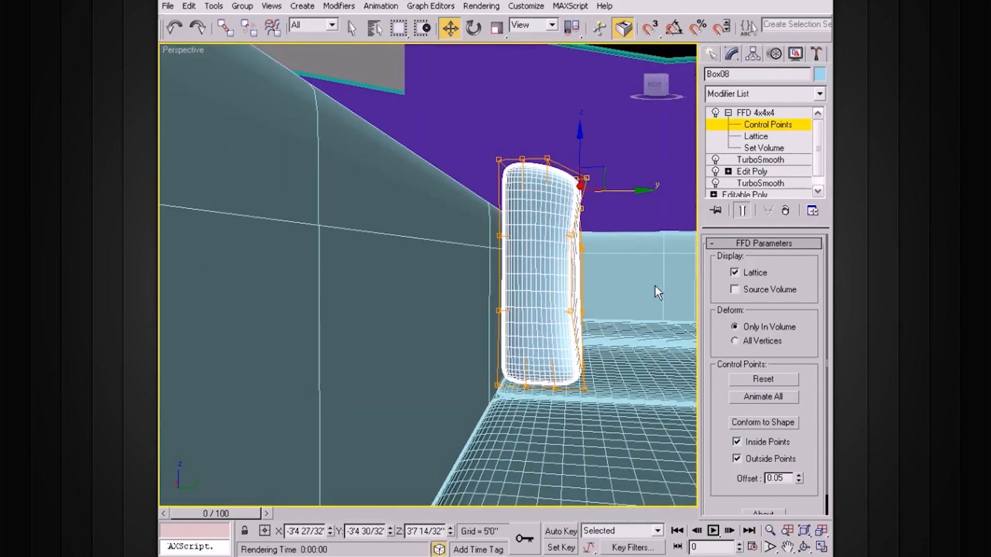
pyautogui.moveTo(630, 330); pyautogui.dragTo(636, 330)
# - Rotate the cushion's top middle control points slightly about X and shift them back along Y toward the sofa frame
pyautogui.keyDown('alt'); pyautogui.moveTo(603, 298); pyautogui.dragTo(462, 144, button='middle'); pyautogui.keyUp('alt')
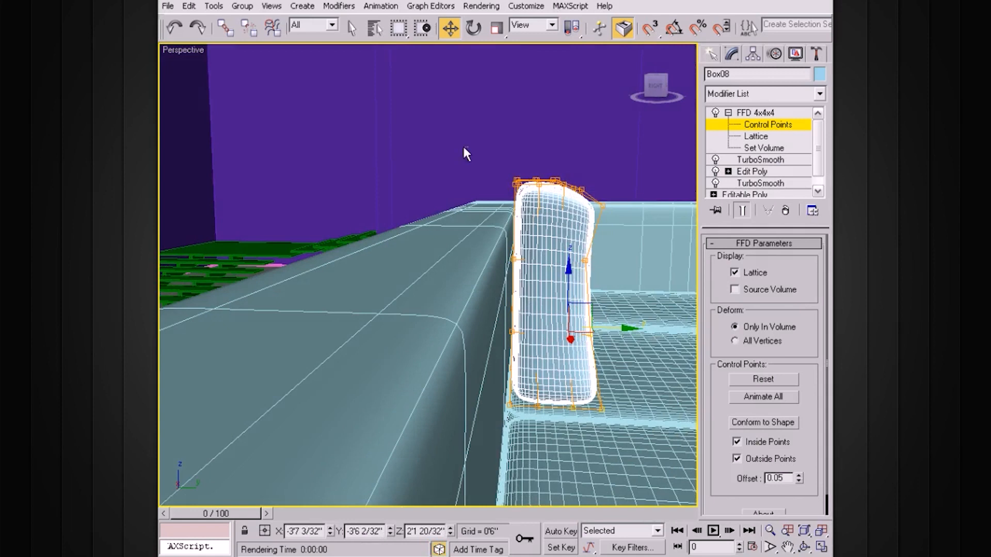
pyautogui.press('e')
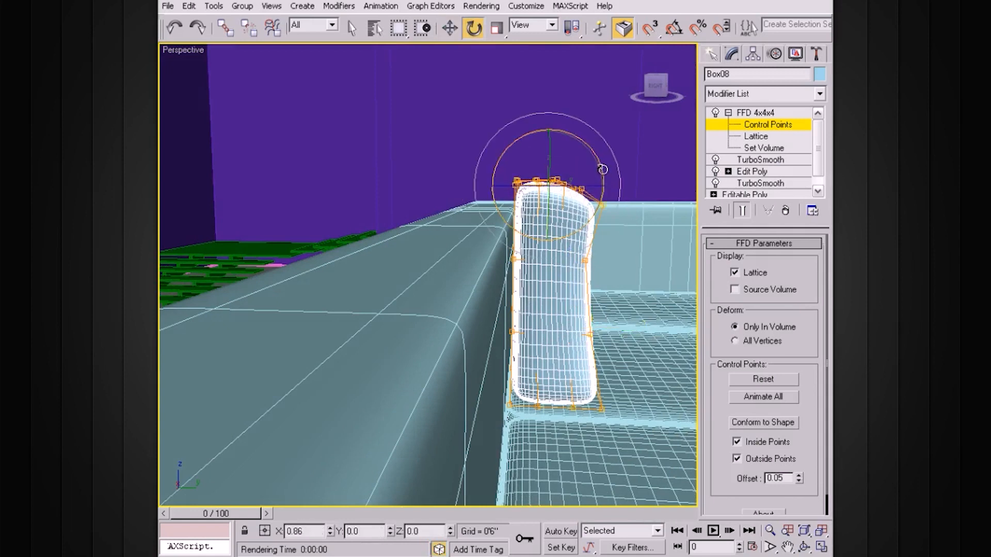
pyautogui.press('w')
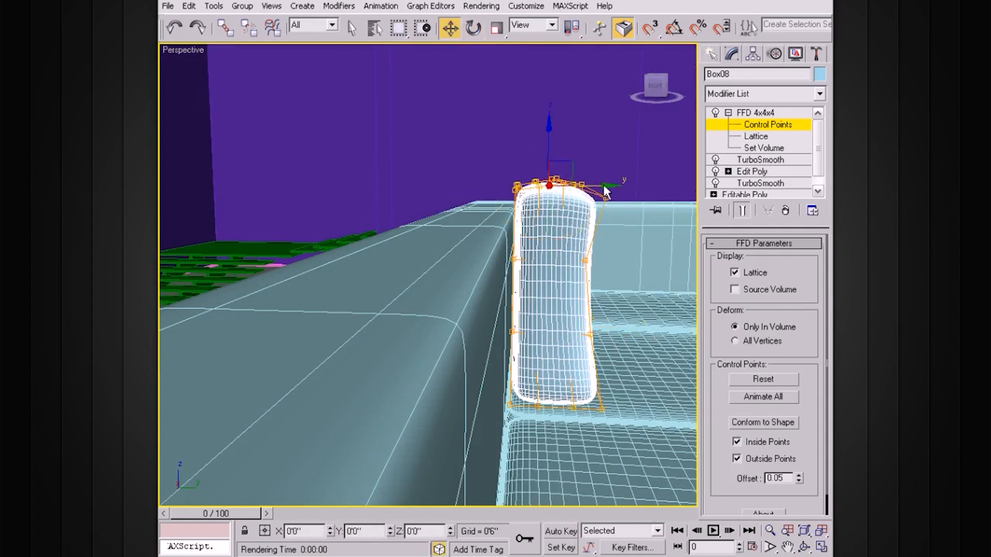
pyautogui.moveTo(603, 184); pyautogui.dragTo(583, 185)
pyautogui.keyDown('alt'); pyautogui.moveTo(545, 258); pyautogui.dragTo(490, 203, button='middle'); pyautogui.keyUp('alt')
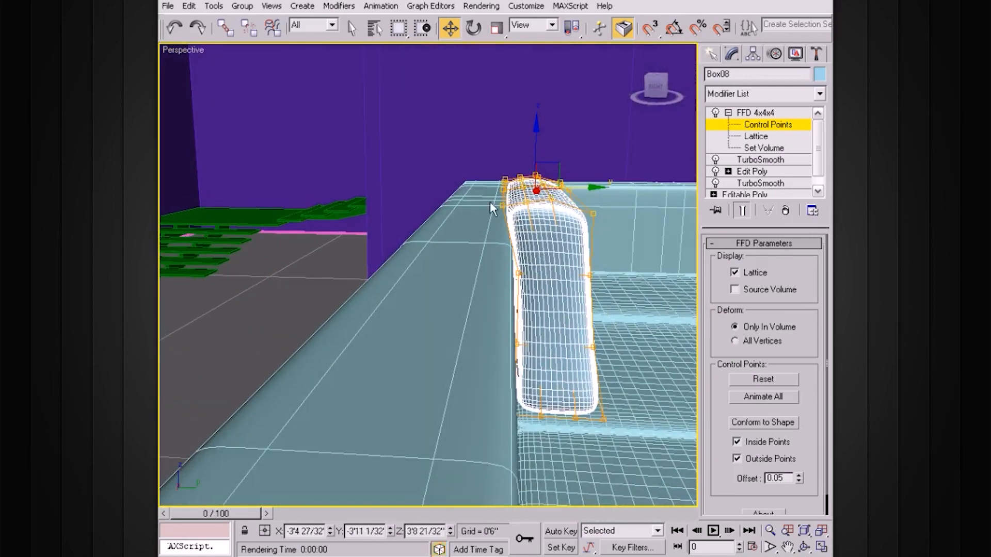
pyautogui.moveTo(568, 188); pyautogui.dragTo(566, 190)
# - Pull the front side control points at one end of the backrest cushion slightly forward along Y
pyautogui.keyDown('alt'); pyautogui.moveTo(567, 232); pyautogui.dragTo(489, 282, button='middle'); pyautogui.keyUp('alt')
pyautogui.moveTo(381, 346); pyautogui.dragTo(431, 346)
pyautogui.keyDown('alt'); pyautogui.moveTo(467, 339); pyautogui.dragTo(468, 350, button='middle'); pyautogui.keyUp('alt')
pyautogui.moveTo(520, 349); pyautogui.dragTo(522, 351)
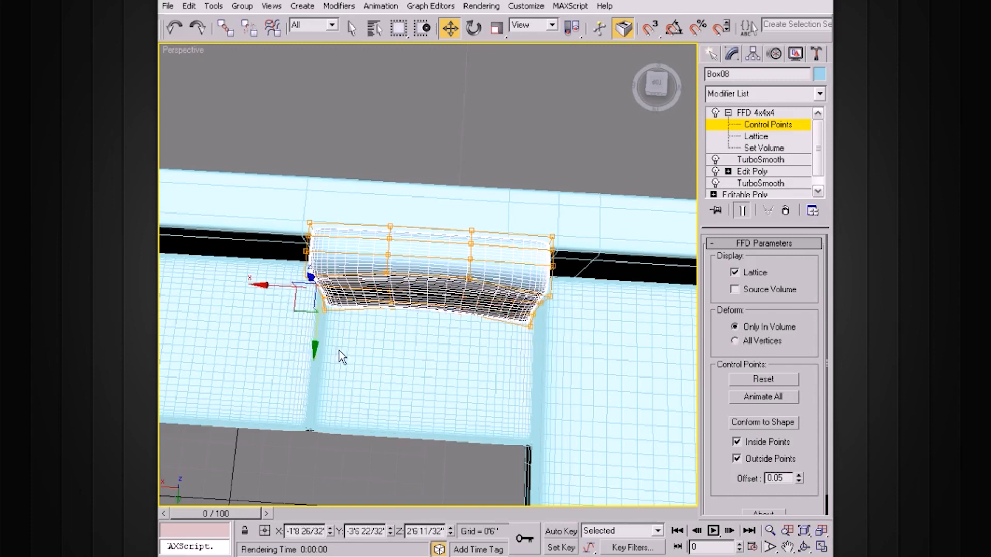
pyautogui.moveTo(316, 350); pyautogui.dragTo(315, 357)
pyautogui.keyDown('alt'); pyautogui.moveTo(412, 331); pyautogui.dragTo(452, 258, button='middle'); pyautogui.keyUp('alt')
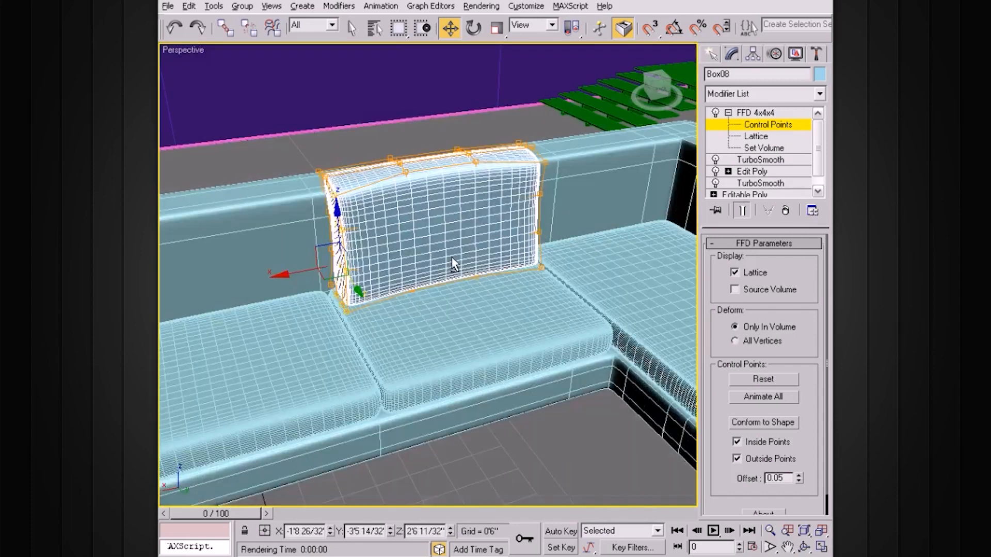
pyautogui.keyDown('alt'); pyautogui.moveTo(383, 292); pyautogui.dragTo(426, 288, button='middle'); pyautogui.keyUp('alt')
pyautogui.moveTo(432, 287); pyautogui.dragTo(424, 285)
# - Adjust the front side control points at the opposite end of the backrest cushion along Y
pyautogui.keyDown('alt'); pyautogui.moveTo(425, 284); pyautogui.dragTo(446, 364, button='middle'); pyautogui.keyUp('alt')
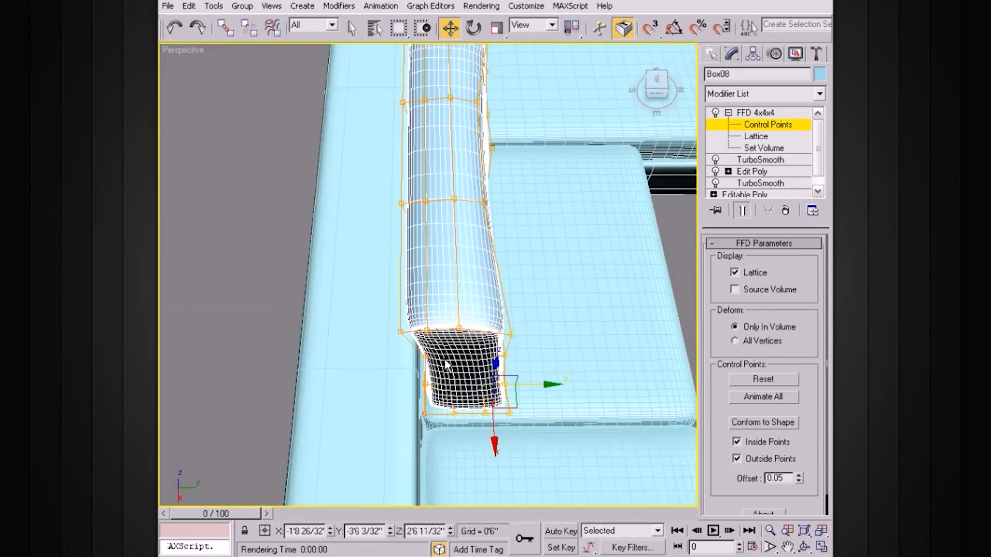
pyautogui.moveTo(477, 420); pyautogui.dragTo(468, 448)
pyautogui.keyDown('alt'); pyautogui.moveTo(517, 404); pyautogui.dragTo(443, 380, button='middle'); pyautogui.keyUp('alt')
pyautogui.moveTo(396, 444); pyautogui.dragTo(388, 442)
pyautogui.keyDown('alt'); pyautogui.moveTo(439, 423); pyautogui.dragTo(463, 416, button='middle'); pyautogui.keyUp('alt')
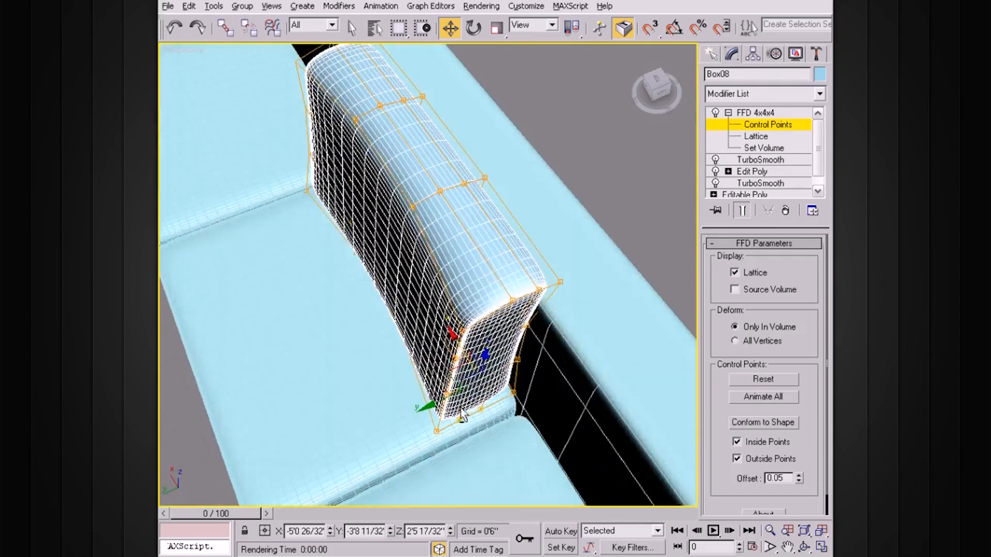
pyautogui.moveTo(460, 343); pyautogui.dragTo(468, 351)
# - Reposition the bottom corner control points at both ends of the backrest cushion to refine its lower edge
pyautogui.keyDown('alt'); pyautogui.moveTo(469, 351); pyautogui.dragTo(565, 366, button='middle'); pyautogui.keyUp('alt')
pyautogui.moveTo(503, 362); pyautogui.dragTo(509, 365)
pyautogui.keyDown('alt'); pyautogui.moveTo(509, 365); pyautogui.dragTo(412, 321, button='middle'); pyautogui.keyUp('alt')
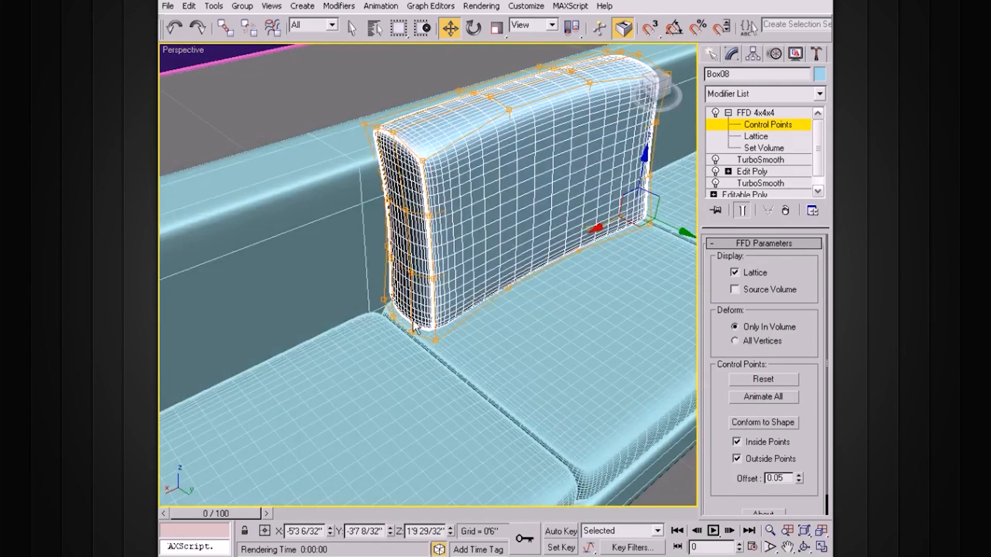
pyautogui.moveTo(420, 344); pyautogui.dragTo(357, 345)
pyautogui.keyDown('alt'); pyautogui.moveTo(428, 314); pyautogui.dragTo(570, 318, button='middle'); pyautogui.keyUp('alt')
pyautogui.moveTo(454, 360); pyautogui.dragTo(454, 360)
pyautogui.moveTo(521, 355); pyautogui.dragTo(525, 365)
# - Lower the two middle control points along the backrest cushion's top front edge along Z
pyautogui.keyDown('alt'); pyautogui.moveTo(526, 364); pyautogui.dragTo(554, 220, button='middle'); pyautogui.keyUp('alt')
pyautogui.click(577, 85)
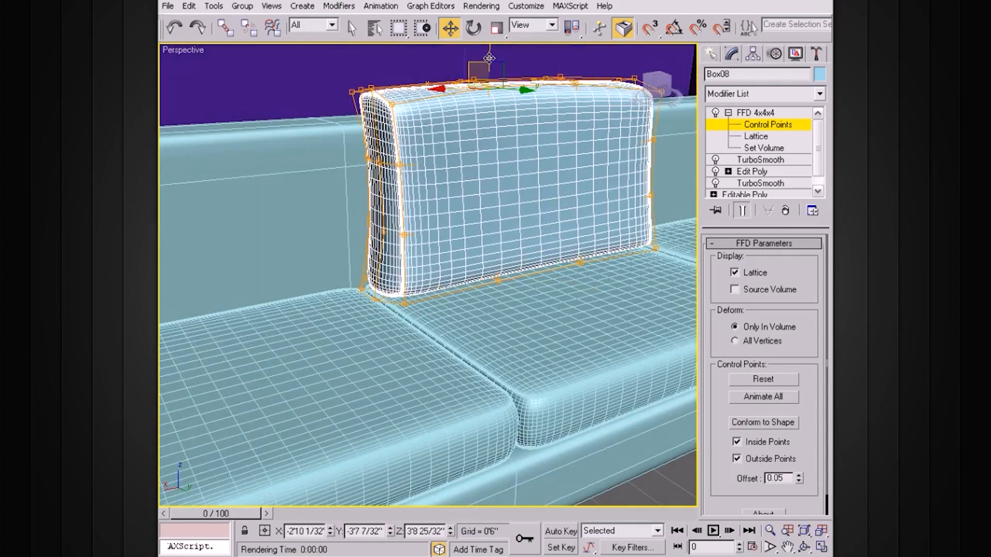
pyautogui.moveTo(488, 62); pyautogui.dragTo(488, 82)
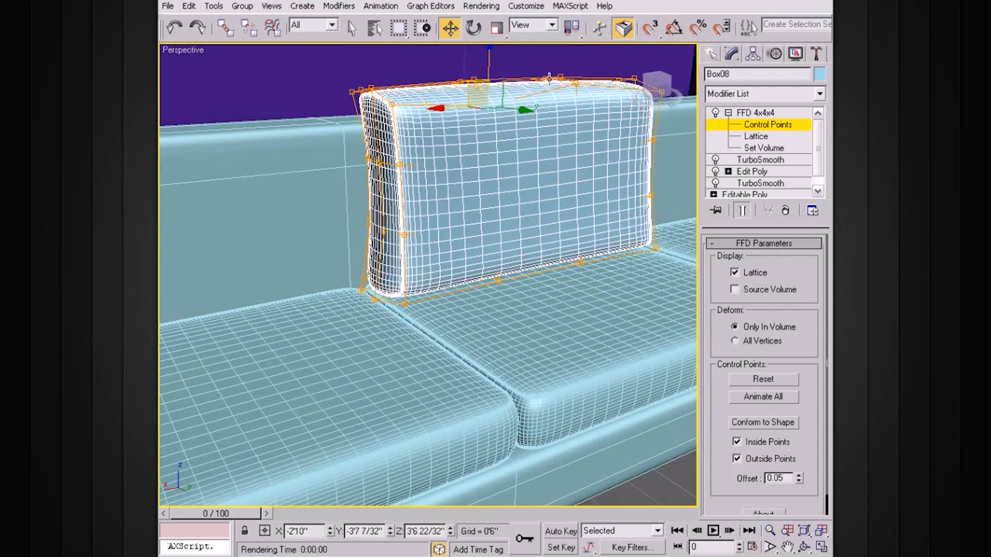
pyautogui.click(576, 84)
pyautogui.moveTo(576, 54); pyautogui.dragTo(576, 71)
pyautogui.keyDown('alt'); pyautogui.moveTo(555, 103); pyautogui.dragTo(683, 132, button='middle'); pyautogui.keyUp('alt')
# - Exit control point editing and clone the backrest cushion as independent copies onto the next two seats along the sofa
pyautogui.click(728, 112)
pyautogui.moveTo(592, 172)
pyautogui.keyDown('alt'); pyautogui.mouseDown(button='middle')
pyautogui.moveTo(640, 168)
pyautogui.moveTo(617, 155)
pyautogui.moveTo(593, 174)
pyautogui.mouseUp(button='middle'); pyautogui.keyUp('alt')
pyautogui.click(756, 117)
pyautogui.scroll(-5, 592, 175)
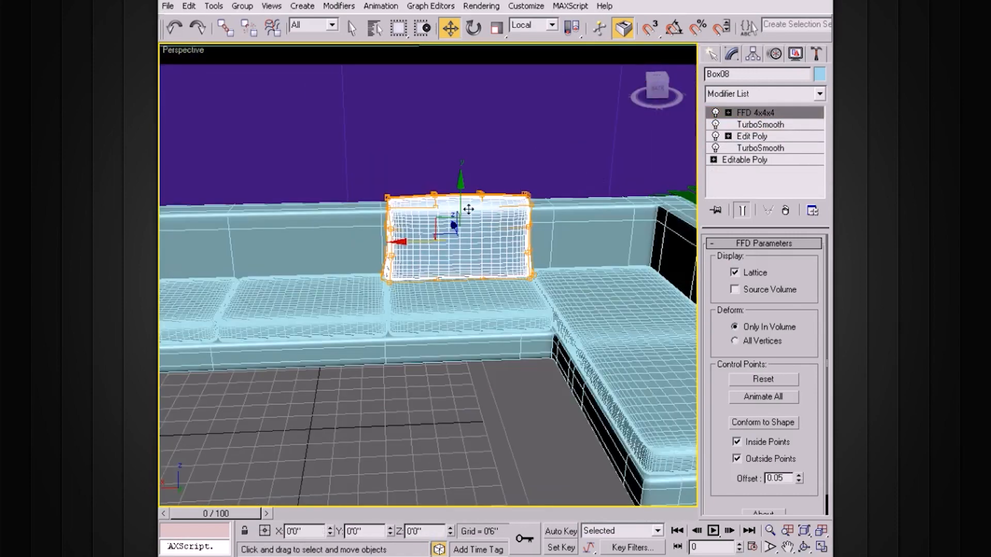
pyautogui.moveTo(458, 218); pyautogui.dragTo(529, 220, button='middle')
pyautogui.moveTo(475, 243)
pyautogui.keyDown('shift'); pyautogui.mouseDown()
pyautogui.moveTo(322, 243)
pyautogui.moveTo(333, 242)
pyautogui.mouseUp(); pyautogui.keyUp('shift')
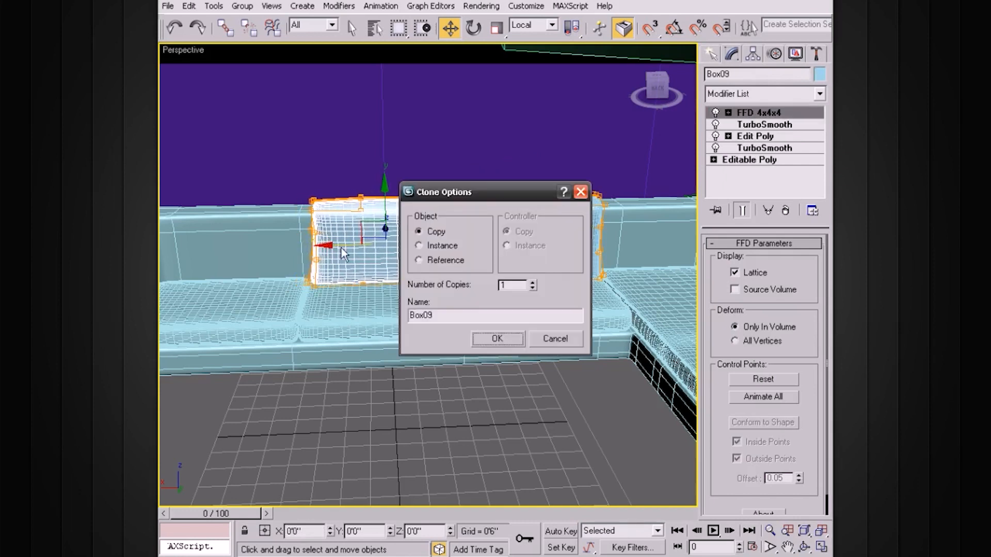
pyautogui.click(496, 339)
pyautogui.moveTo(327, 249); pyautogui.dragTo(181, 245)
pyautogui.click(496, 339)
# - Open the FFD control points of the cushion copy beside the armrest and lower one set of its top middle points slightly
pyautogui.moveTo(427, 274); pyautogui.dragTo(577, 274, button='middle')
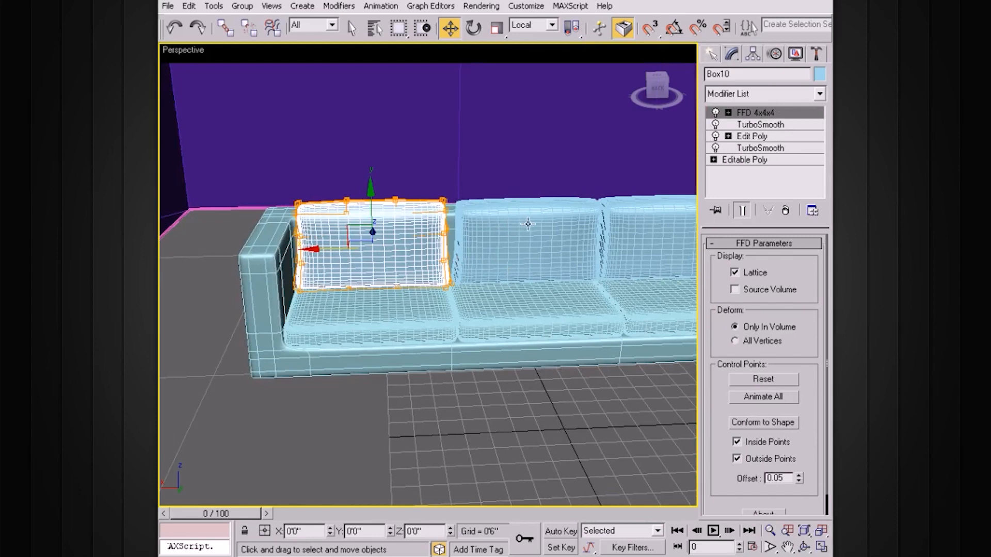
pyautogui.scroll(5, 527, 223)
pyautogui.moveTo(433, 167); pyautogui.dragTo(531, 217, button='middle')
pyautogui.click(495, 115)
pyautogui.click(527, 160)
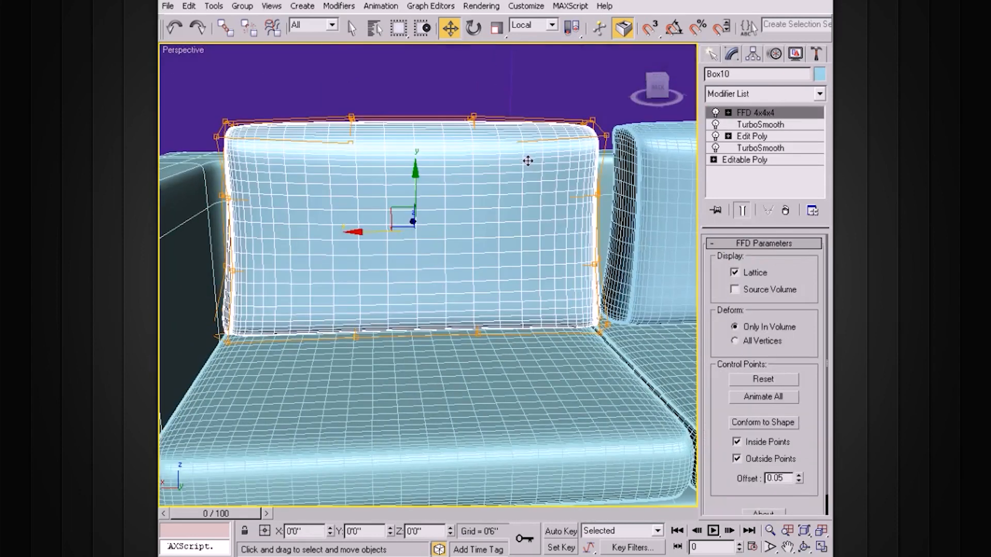
pyautogui.click(728, 113)
pyautogui.click(768, 125)
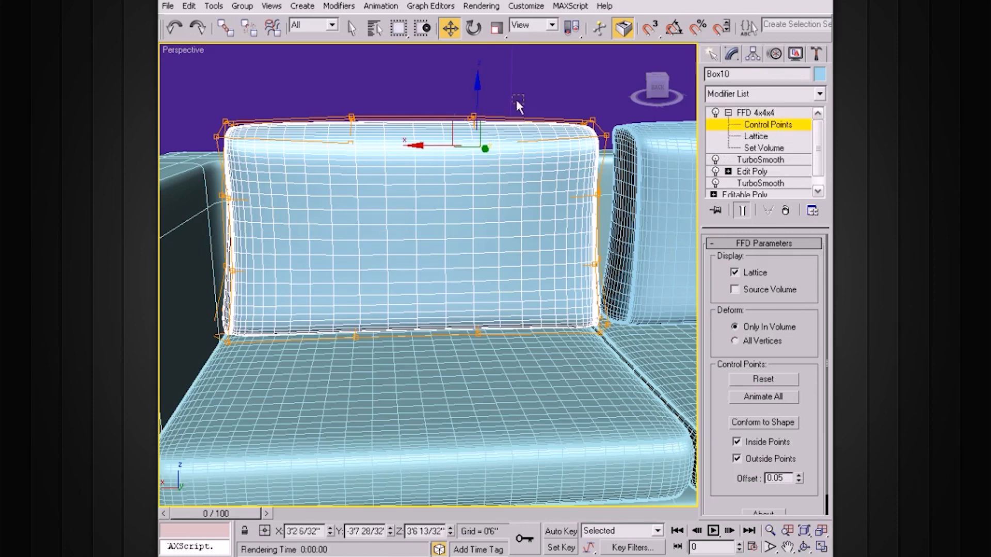
pyautogui.moveTo(472, 89); pyautogui.dragTo(472, 95)
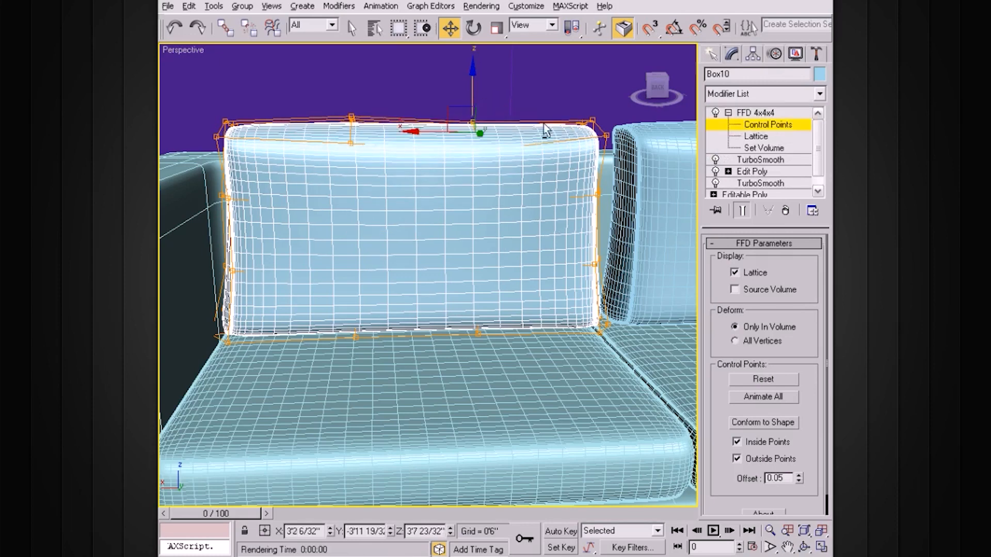
# - Nudge the end cushion's top and side control points nearest the neighboring cushion outward along X, undoing the last two changes
pyautogui.keyDown('alt'); pyautogui.moveTo(543, 125); pyautogui.dragTo(532, 85, button='middle'); pyautogui.keyUp('alt')
pyautogui.moveTo(589, 155); pyautogui.dragTo(589, 155)
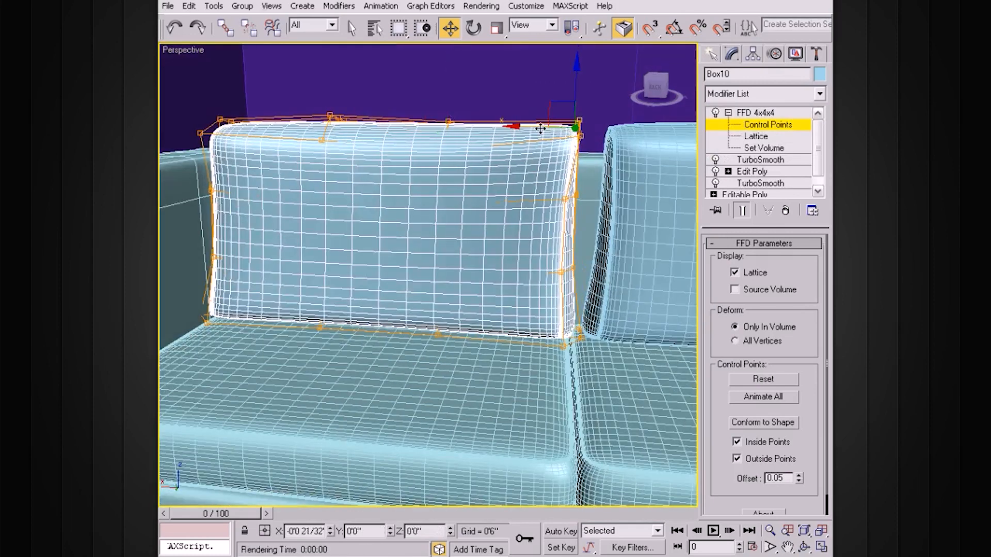
pyautogui.moveTo(520, 195); pyautogui.dragTo(600, 251)
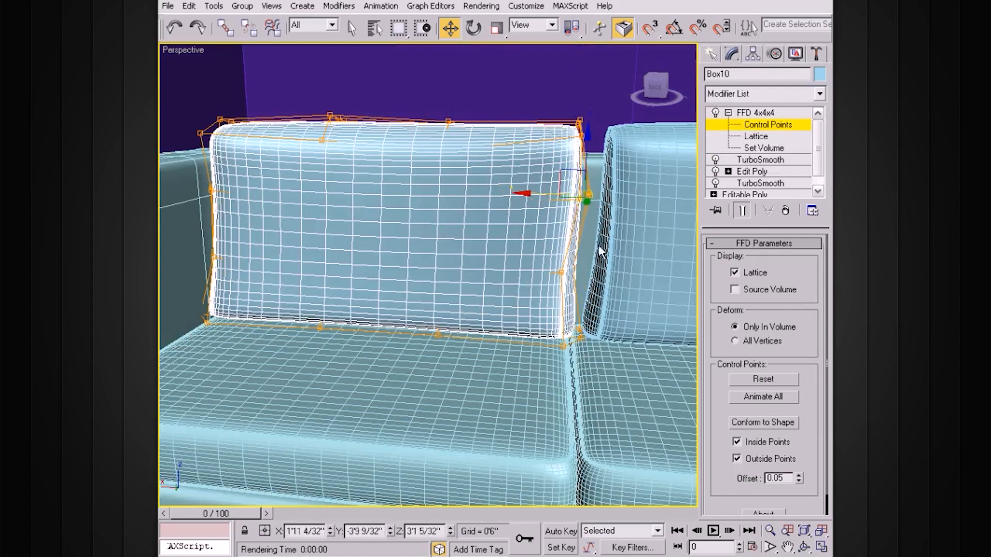
pyautogui.moveTo(532, 284); pyautogui.dragTo(540, 262)
pyautogui.keyDown('alt'); pyautogui.moveTo(540, 258); pyautogui.dragTo(566, 247, button='middle'); pyautogui.keyUp('alt')
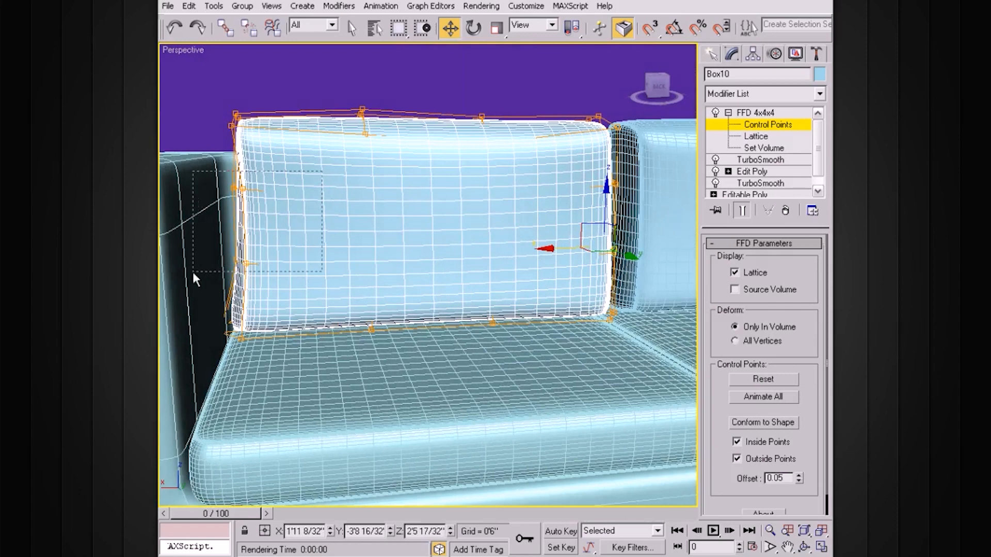
pyautogui.moveTo(194, 274); pyautogui.dragTo(194, 274)
pyautogui.hotkey('ctrl', 'z')
pyautogui.hotkey('ctrl', 'z')
# - Move the end cushion's armrest-side control points outward along X and adjust the height of the top points near that corner
pyautogui.moveTo(209, 224); pyautogui.dragTo(186, 205)
pyautogui.moveTo(222, 154); pyautogui.dragTo(220, 152)
pyautogui.moveTo(200, 120); pyautogui.dragTo(182, 120)
pyautogui.moveTo(213, 87); pyautogui.dragTo(214, 100)
pyautogui.moveTo(366, 86); pyautogui.dragTo(366, 81)
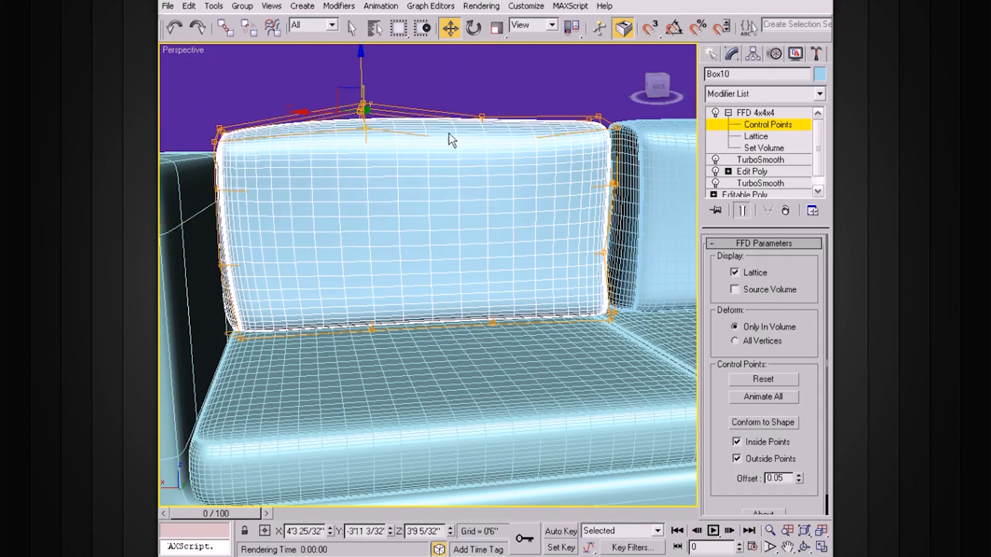
# - Finish editing the end cushion and open the FFD control points of the neighboring cushion copy
pyautogui.moveTo(508, 157); pyautogui.dragTo(347, 159, button='middle')
pyautogui.keyDown('alt'); pyautogui.moveTo(480, 212); pyautogui.dragTo(402, 221, button='middle'); pyautogui.keyUp('alt')
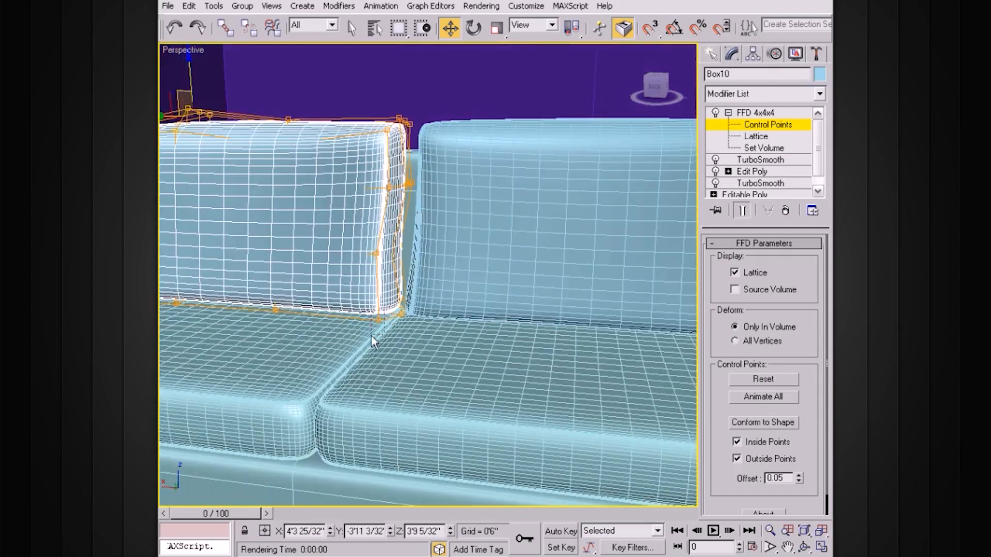
pyautogui.moveTo(361, 336); pyautogui.dragTo(351, 345)
pyautogui.keyDown('alt'); pyautogui.moveTo(455, 269); pyautogui.dragTo(470, 285, button='middle'); pyautogui.keyUp('alt')
pyautogui.click(492, 191)
pyautogui.click(759, 114)
pyautogui.click(533, 194)
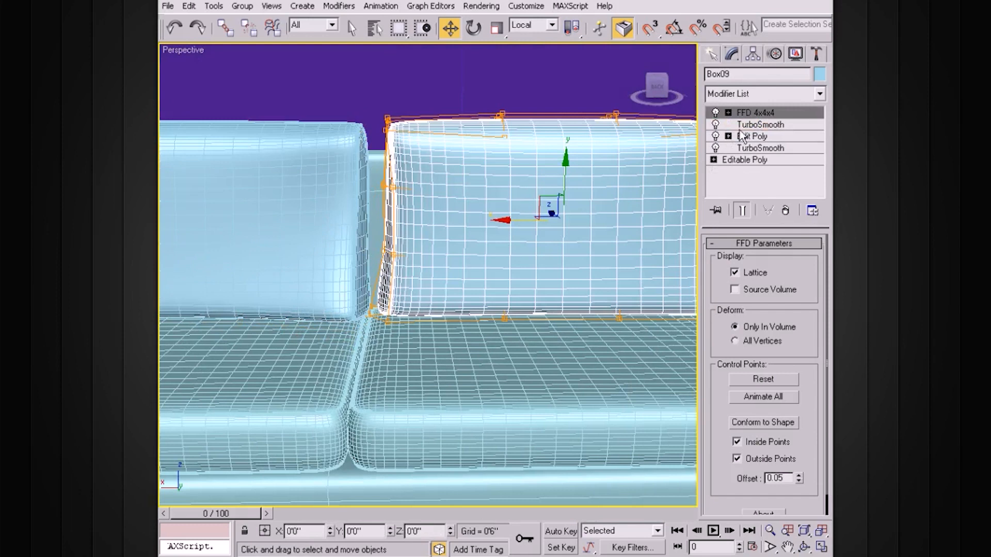
pyautogui.click(728, 112)
pyautogui.click(768, 124)
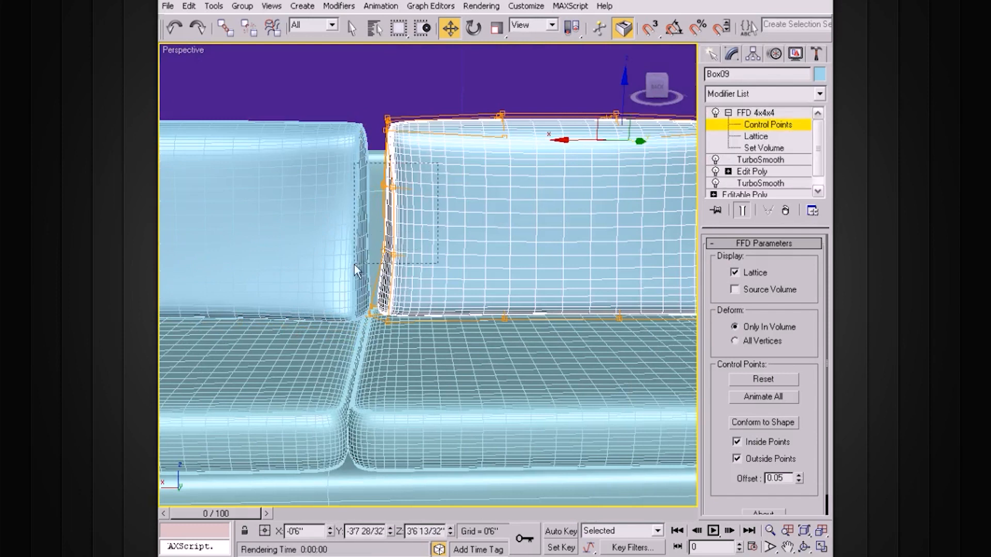
# - Move the middle cushion's side and top corner control points outward along X toward the neighboring end cushion
pyautogui.moveTo(354, 265); pyautogui.dragTo(354, 264)
pyautogui.moveTo(353, 218); pyautogui.dragTo(338, 219)
pyautogui.moveTo(429, 100); pyautogui.dragTo(400, 135)
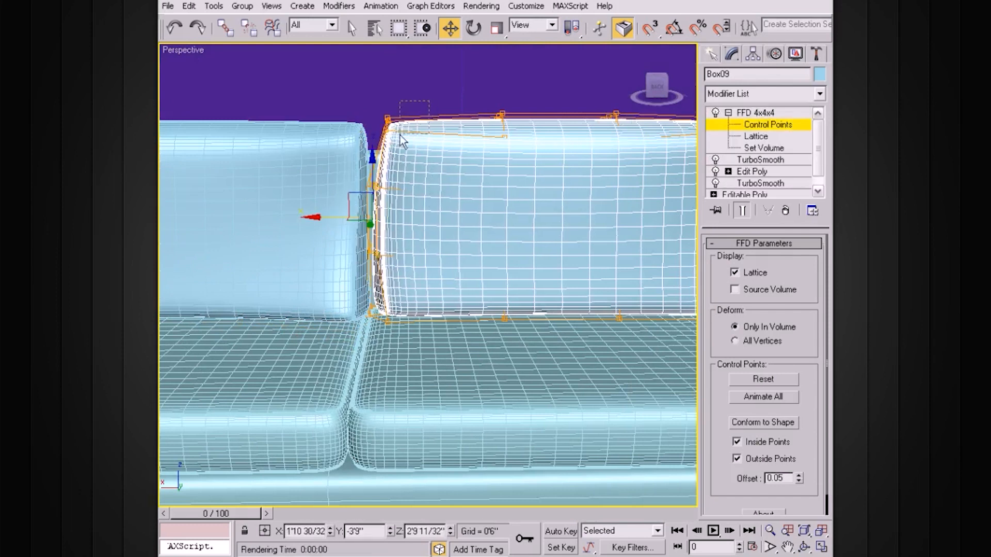
pyautogui.moveTo(332, 247); pyautogui.dragTo(332, 246)
pyautogui.moveTo(333, 189); pyautogui.dragTo(323, 186)
# - Shift the middle cushion's top control points slightly along Y and Z, and rotate them a little
pyautogui.moveTo(528, 169); pyautogui.dragTo(528, 168)
pyautogui.moveTo(501, 90); pyautogui.dragTo(501, 94)
pyautogui.keyDown('alt'); pyautogui.moveTo(548, 200); pyautogui.dragTo(524, 328, button='middle'); pyautogui.keyUp('alt')
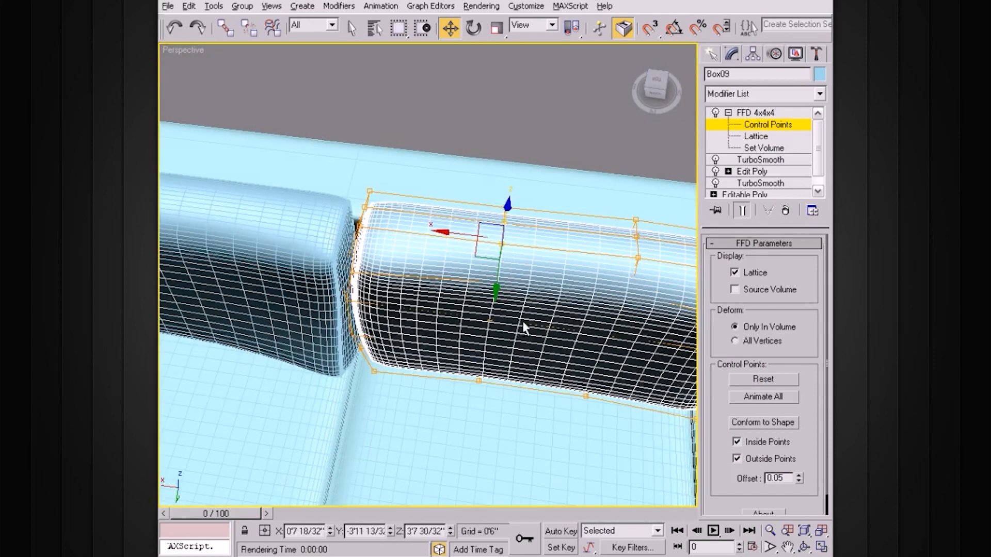
pyautogui.keyDown('alt'); pyautogui.moveTo(477, 416); pyautogui.dragTo(379, 232, button='middle'); pyautogui.keyUp('alt')
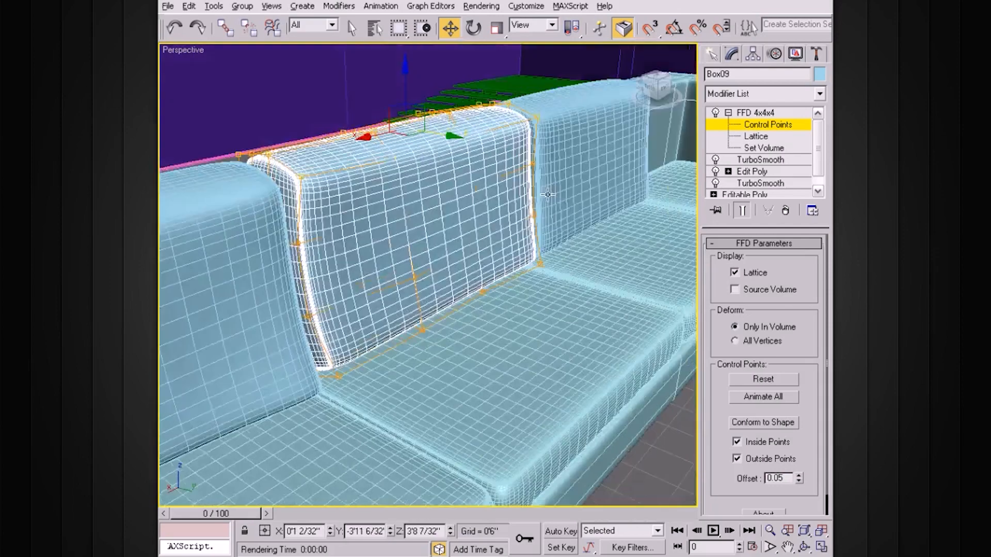
pyautogui.keyDown('alt'); pyautogui.moveTo(412, 155); pyautogui.dragTo(451, 130, button='middle'); pyautogui.keyUp('alt')
pyautogui.moveTo(469, 134); pyautogui.dragTo(453, 133)
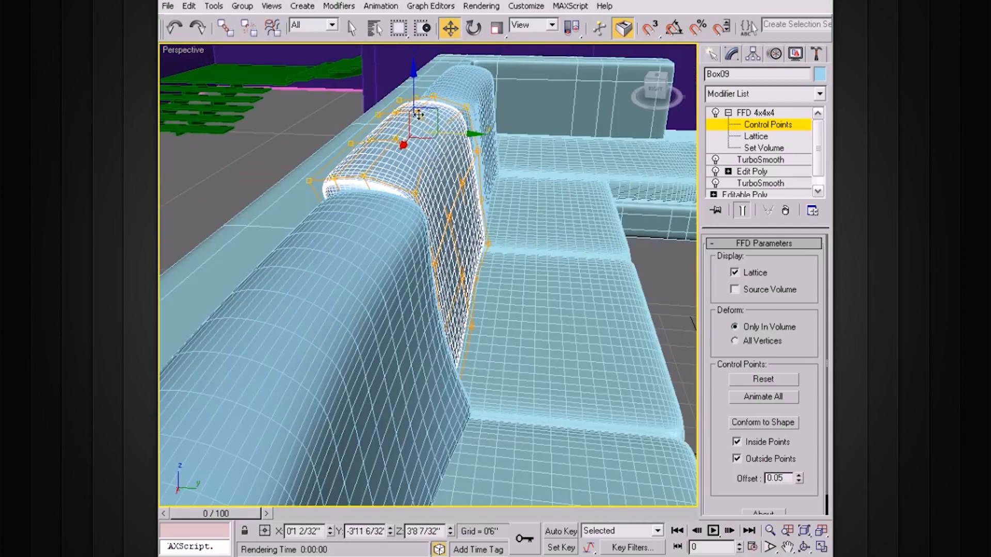
pyautogui.moveTo(400, 95); pyautogui.dragTo(401, 99)
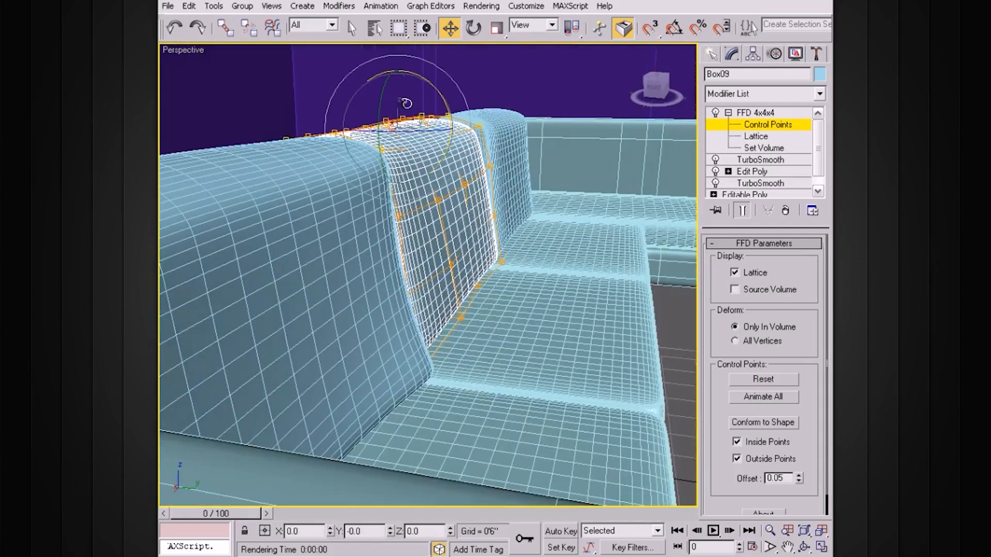
pyautogui.press('e')
pyautogui.moveTo(381, 96); pyautogui.dragTo(383, 97)
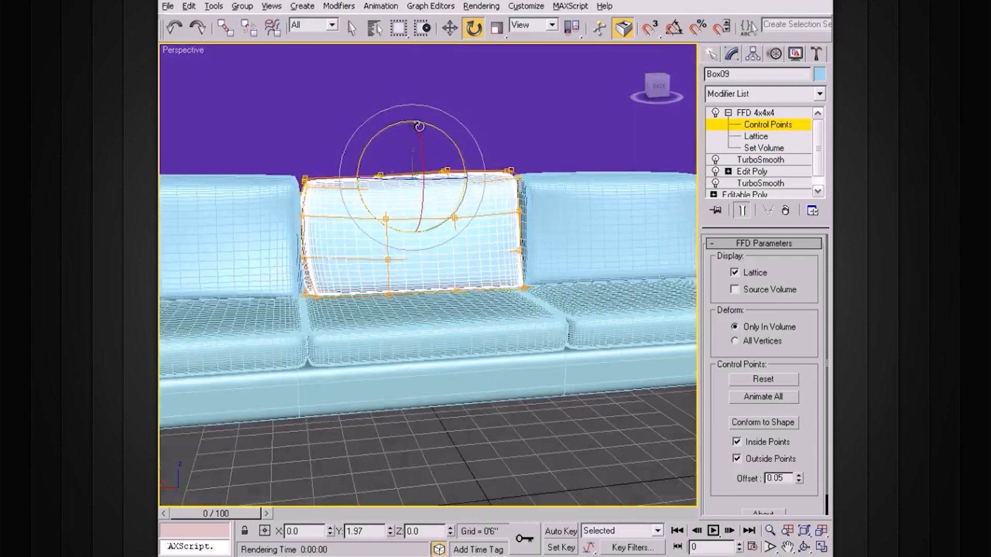
# - Nudge the middle cushion's top corner points nearest the end cushion along X and up along Z, and finish the edit
pyautogui.keyDown('alt'); pyautogui.moveTo(419, 126); pyautogui.dragTo(334, 169, button='middle'); pyautogui.keyUp('alt')
pyautogui.moveTo(323, 194); pyautogui.dragTo(324, 195)
pyautogui.keyDown('alt'); pyautogui.moveTo(347, 196); pyautogui.dragTo(351, 186, button='middle'); pyautogui.keyUp('alt')
pyautogui.press('w')
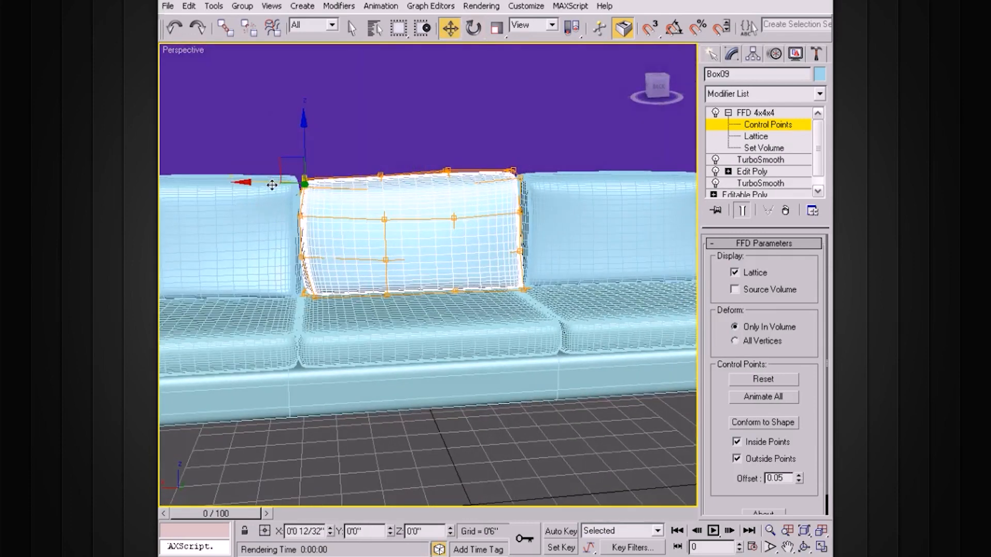
pyautogui.moveTo(300, 153); pyautogui.dragTo(301, 150)
pyautogui.keyDown('alt'); pyautogui.moveTo(302, 147); pyautogui.dragTo(609, 165, button='middle'); pyautogui.keyUp('alt')
pyautogui.click(744, 114)
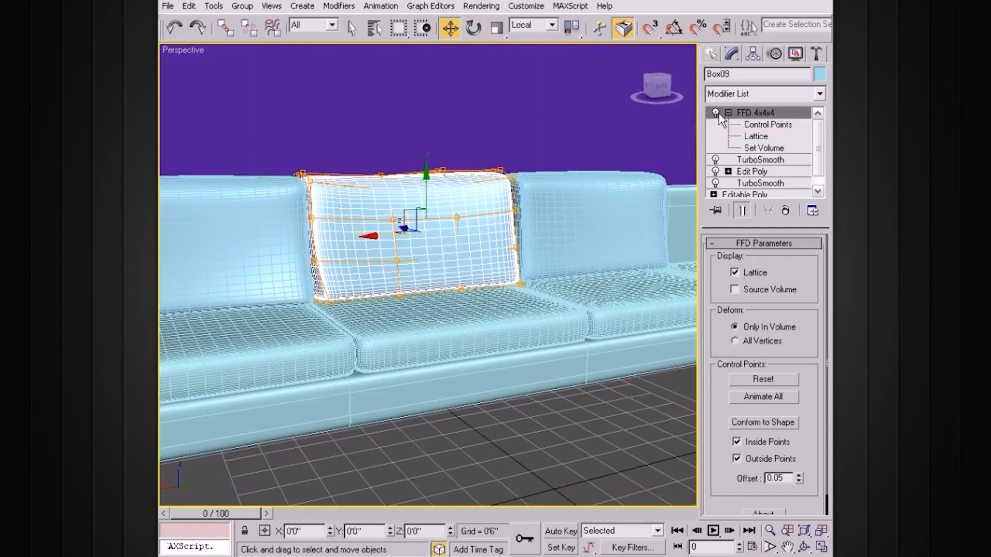
# - Examine the gap between the middle cushion and the end cushion from above and from the front
pyautogui.keyDown('alt'); pyautogui.moveTo(564, 235); pyautogui.dragTo(591, 309, button='middle'); pyautogui.keyUp('alt')
pyautogui.keyDown('alt'); pyautogui.moveTo(592, 362); pyautogui.dragTo(494, 358, button='middle'); pyautogui.keyUp('alt')
pyautogui.moveTo(420, 313); pyautogui.dragTo(690, 213, button='middle')
pyautogui.scroll(3, 492, 319)
pyautogui.click(715, 114)
pyautogui.keyDown('alt'); pyautogui.moveTo(481, 264); pyautogui.dragTo(477, 308, button='middle'); pyautogui.keyUp('alt')
pyautogui.click(760, 126)
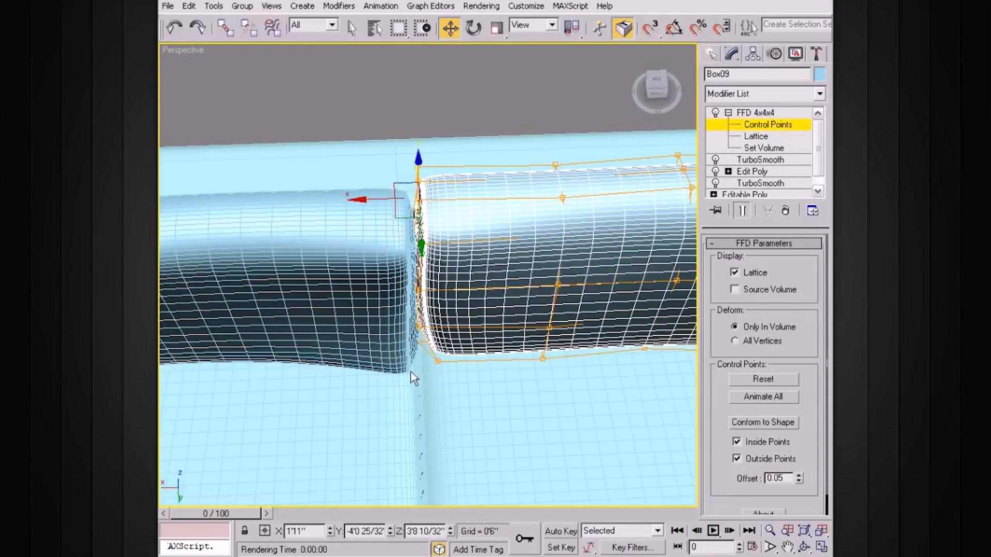
pyautogui.keyDown('alt'); pyautogui.moveTo(410, 373); pyautogui.dragTo(420, 362, button='middle'); pyautogui.keyUp('alt')
pyautogui.moveTo(429, 379); pyautogui.dragTo(394, 363)
pyautogui.keyDown('alt'); pyautogui.moveTo(423, 360); pyautogui.dragTo(374, 313, button='middle'); pyautogui.keyUp('alt')
pyautogui.click(366, 177)
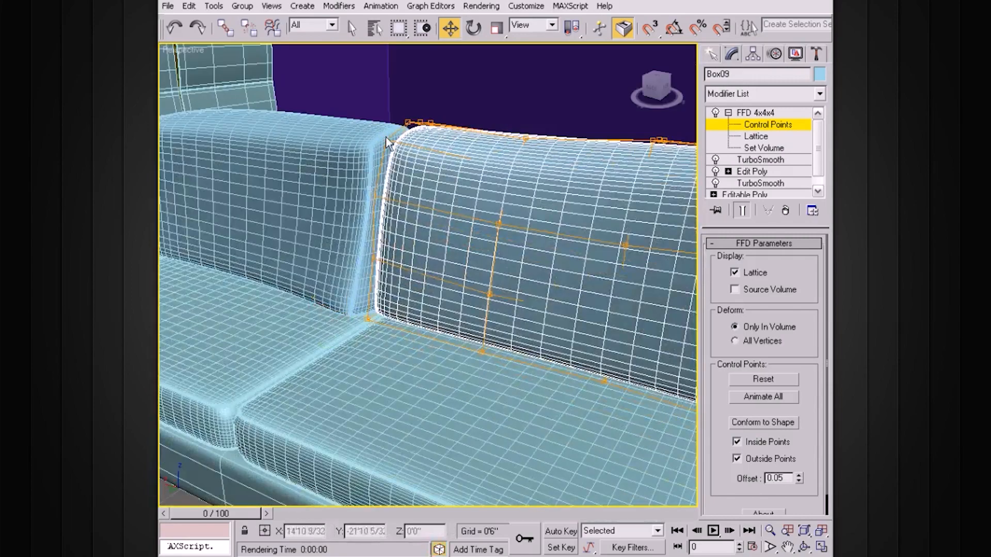
pyautogui.click(743, 124)
# - Move the end cushion's bottom corner FFD control points toward the middle cushion along X, and finish editing it
pyautogui.click(369, 170)
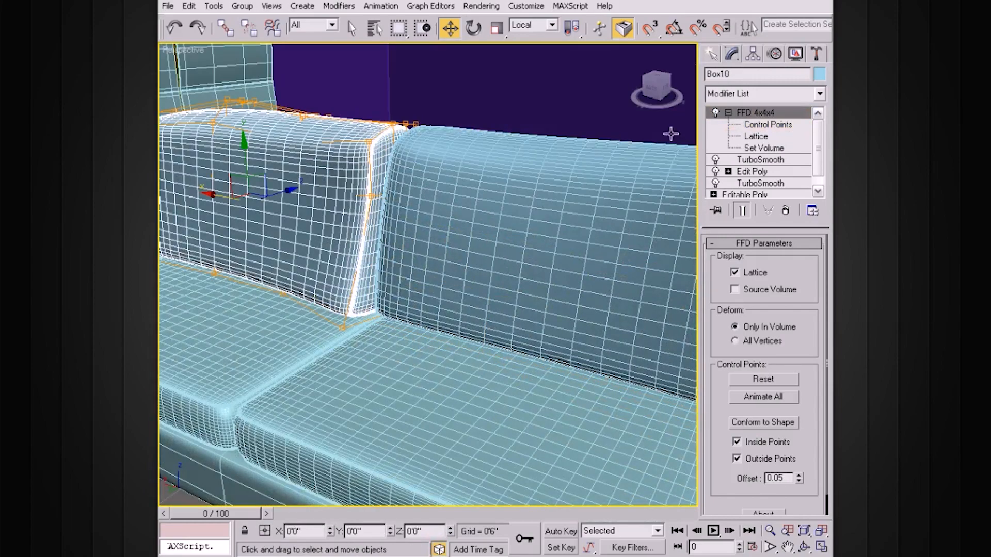
pyautogui.click(763, 125)
pyautogui.moveTo(326, 347); pyautogui.dragTo(326, 348)
pyautogui.keyDown('alt'); pyautogui.moveTo(341, 350); pyautogui.dragTo(367, 400, button='middle'); pyautogui.keyUp('alt')
pyautogui.moveTo(298, 376); pyautogui.dragTo(317, 365)
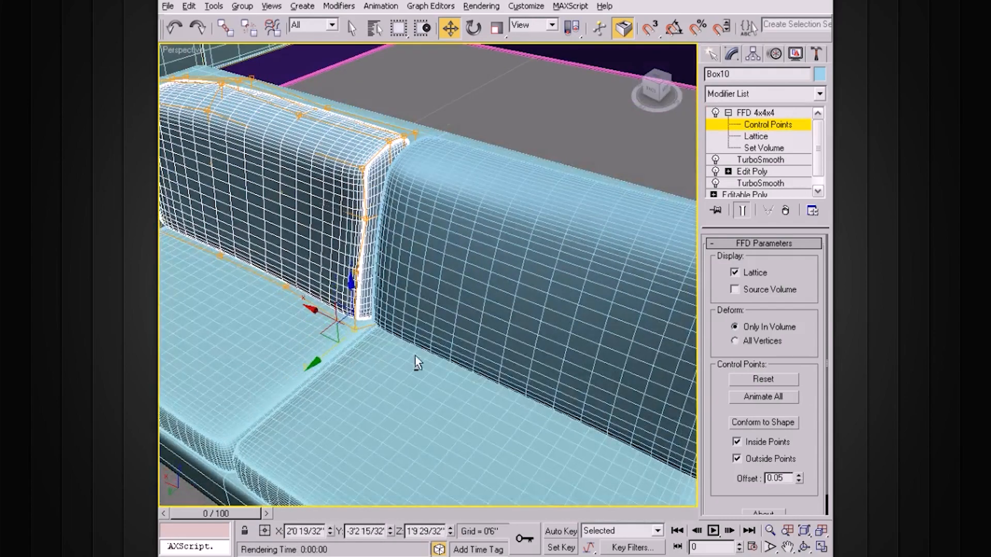
pyautogui.keyDown('alt'); pyautogui.moveTo(415, 356); pyautogui.dragTo(555, 323, button='middle'); pyautogui.keyUp('alt')
pyautogui.keyDown('alt'); pyautogui.moveTo(409, 330); pyautogui.dragTo(451, 305, button='middle'); pyautogui.keyUp('alt')
pyautogui.moveTo(560, 279); pyautogui.dragTo(524, 277, button='middle')
pyautogui.click(753, 112)
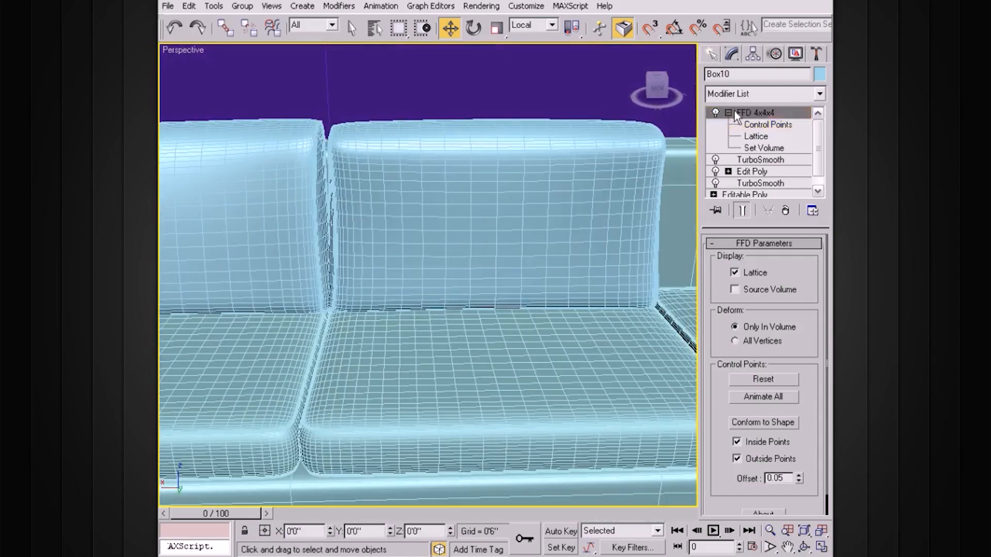
pyautogui.click(734, 111)
# - Copy the cushion nearest the sofa's corner along its local X axis onto the chaise seat as one independent copy, Box11
pyautogui.keyDown('alt'); pyautogui.moveTo(573, 196); pyautogui.dragTo(423, 186, button='middle'); pyautogui.keyUp('alt')
pyautogui.click(503, 274)
pyautogui.click(413, 177)
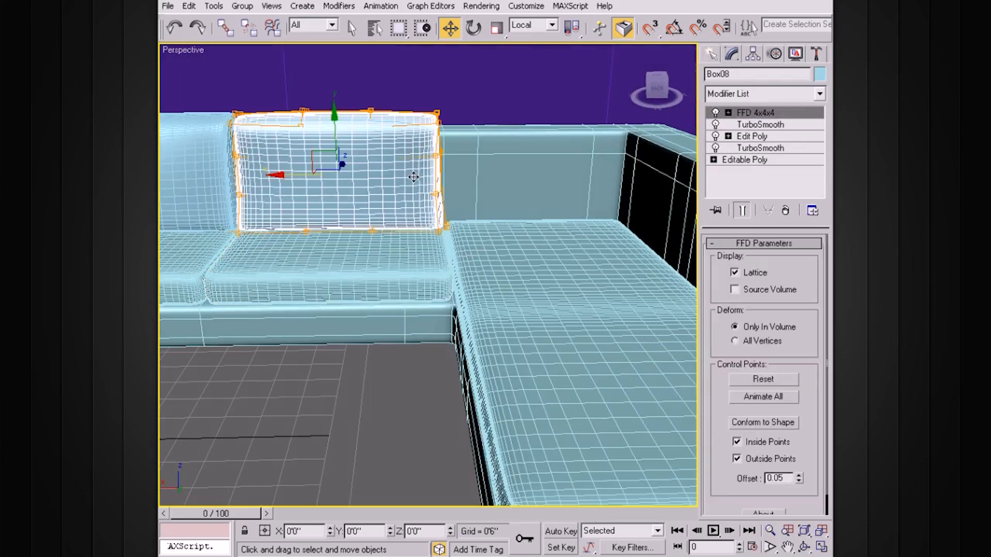
pyautogui.keyDown('shift'); pyautogui.moveTo(279, 175); pyautogui.dragTo(488, 175); pyautogui.keyUp('shift')
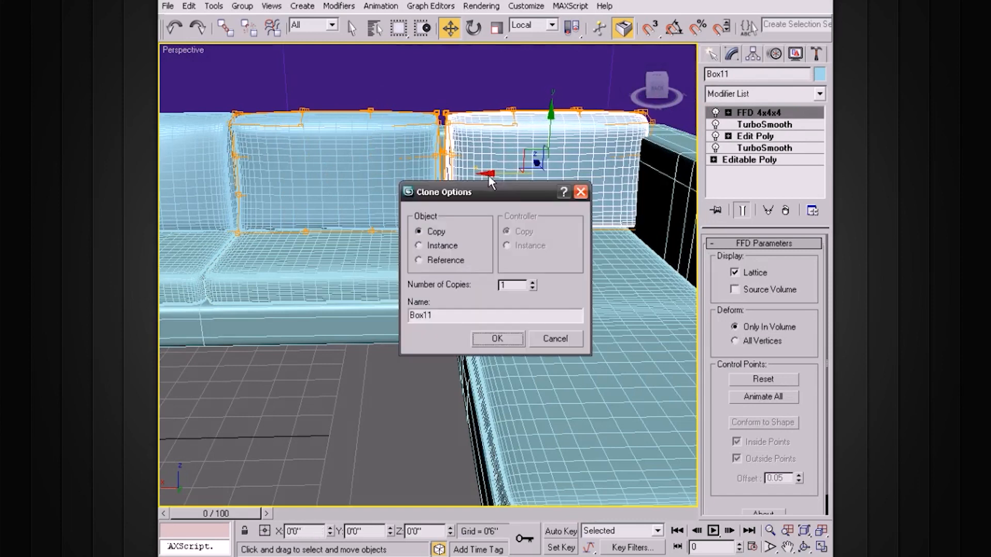
pyautogui.click(500, 339)
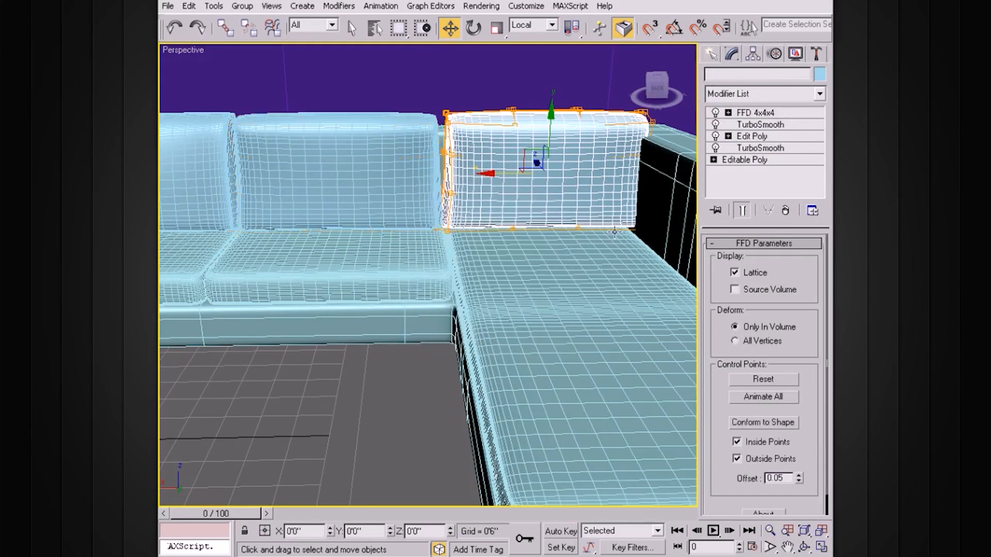
# - Pull the armrest-side FFD control points of the corner cushion inward along X so it fits beside the side backrest
pyautogui.moveTo(609, 228); pyautogui.dragTo(508, 228, button='middle')
pyautogui.click(764, 128)
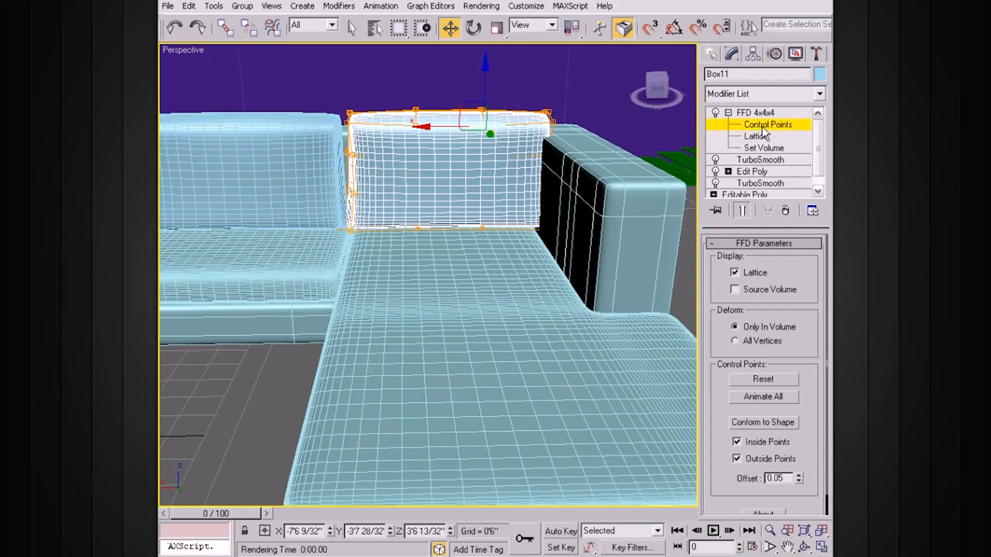
pyautogui.keyDown('alt'); pyautogui.moveTo(597, 149); pyautogui.dragTo(536, 133, button='middle'); pyautogui.keyUp('alt')
pyautogui.moveTo(633, 324); pyautogui.dragTo(632, 324)
pyautogui.moveTo(513, 221); pyautogui.dragTo(493, 211)
pyautogui.keyDown('alt'); pyautogui.moveTo(494, 212); pyautogui.dragTo(566, 190, button='middle'); pyautogui.keyUp('alt')
pyautogui.click(747, 116)
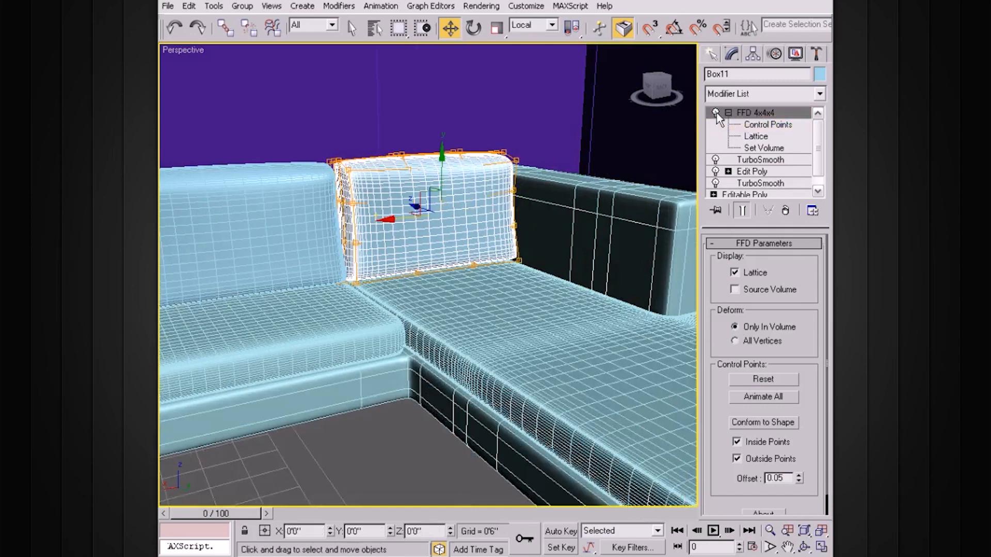
pyautogui.click(715, 112)
# - Copy the corner cushion forward over the chaise seat and rotate the copy to face inward and lean toward the side backrest
pyautogui.keyDown('alt'); pyautogui.moveTo(485, 197); pyautogui.dragTo(470, 208, button='middle'); pyautogui.keyUp('alt')
pyautogui.keyDown('shift'); pyautogui.moveTo(409, 202); pyautogui.dragTo(506, 222); pyautogui.keyUp('shift')
pyautogui.click(508, 349)
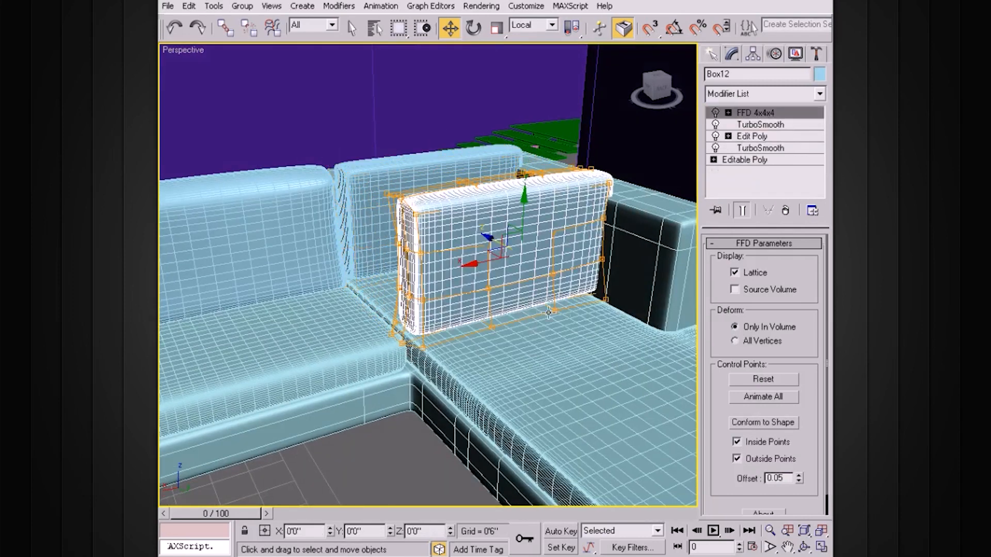
pyautogui.press('e')
pyautogui.moveTo(534, 277); pyautogui.dragTo(417, 267)
pyautogui.moveTo(492, 226); pyautogui.dragTo(498, 214)
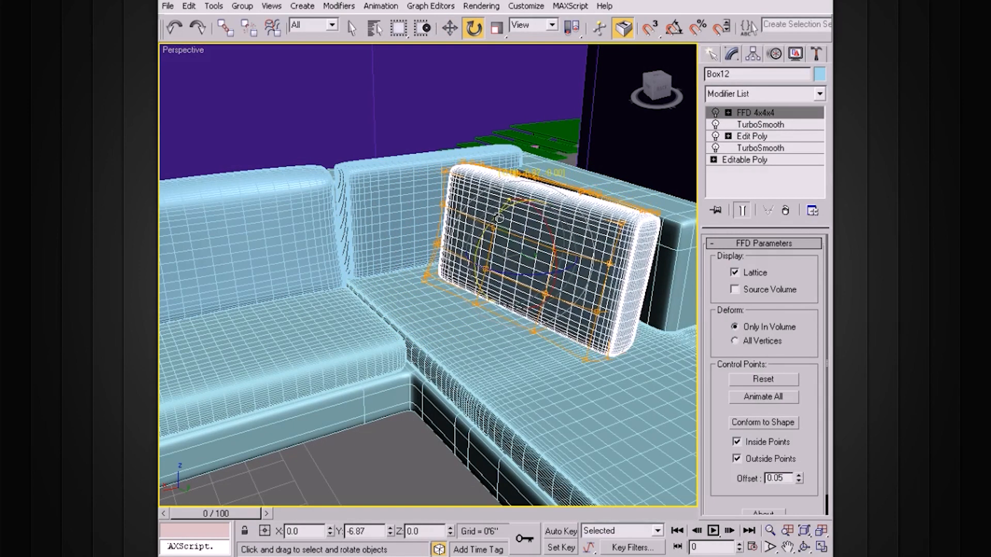
# - Move the rotated cushion against the side backrest and adjust its height and position so it rests on the chaise seat
pyautogui.moveTo(538, 276); pyautogui.dragTo(602, 229)
pyautogui.press('w')
pyautogui.keyDown('alt'); pyautogui.moveTo(600, 231); pyautogui.dragTo(574, 295, button='middle'); pyautogui.keyUp('alt')
pyautogui.moveTo(622, 325); pyautogui.dragTo(595, 303)
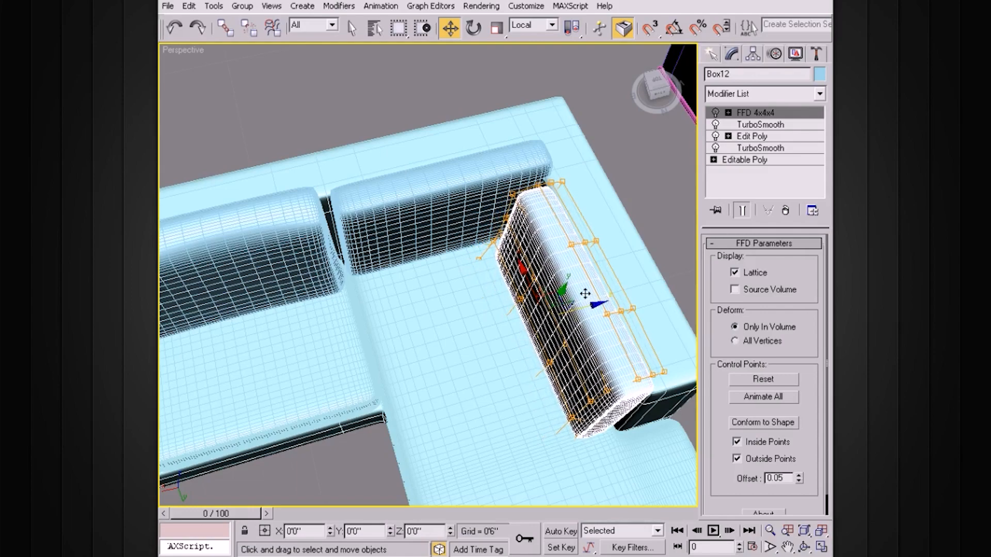
pyautogui.press('z')
pyautogui.keyDown('alt'); pyautogui.moveTo(585, 290); pyautogui.dragTo(495, 232, button='middle'); pyautogui.keyUp('alt')
pyautogui.moveTo(417, 217); pyautogui.dragTo(418, 208)
pyautogui.keyDown('alt'); pyautogui.moveTo(419, 208); pyautogui.dragTo(487, 258, button='middle'); pyautogui.keyUp('alt')
pyautogui.moveTo(385, 252); pyautogui.dragTo(378, 244)
pyautogui.keyDown('alt'); pyautogui.moveTo(378, 244); pyautogui.dragTo(518, 228, button='middle'); pyautogui.keyUp('alt')
# - Open the side cushion's FFD control points and move the points at its front end outward along Y
pyautogui.scroll(3, 519, 227)
pyautogui.click(727, 112)
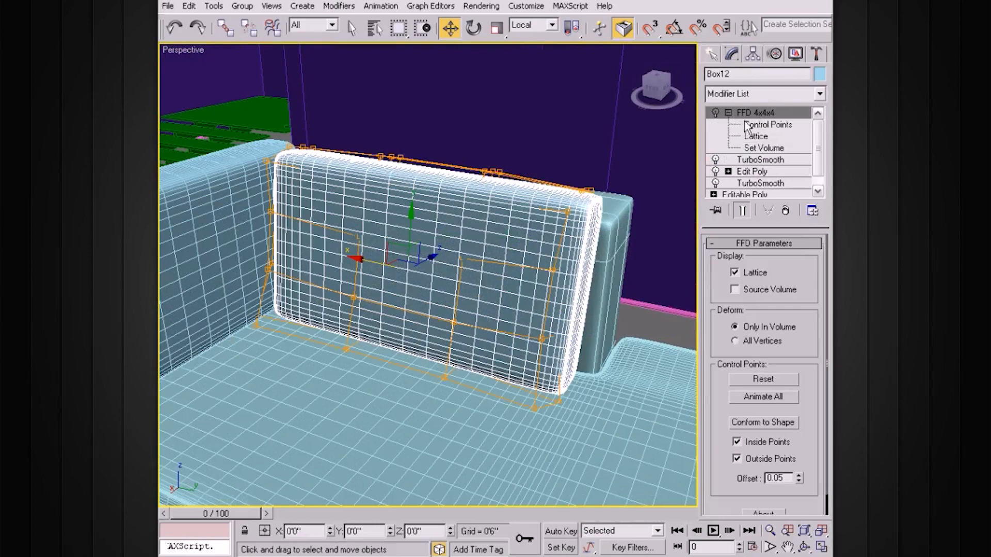
pyautogui.click(746, 127)
pyautogui.keyDown('alt'); pyautogui.moveTo(516, 227); pyautogui.dragTo(541, 196, button='middle'); pyautogui.keyUp('alt')
pyautogui.keyDown('alt'); pyautogui.moveTo(665, 410); pyautogui.dragTo(624, 348, button='middle'); pyautogui.keyUp('alt')
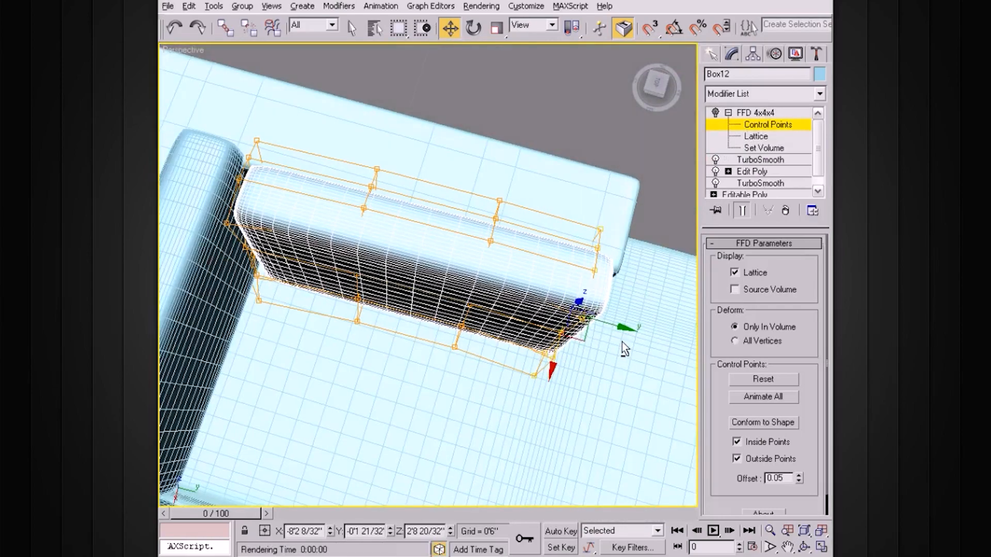
pyautogui.moveTo(623, 326); pyautogui.dragTo(633, 329)
pyautogui.keyDown('alt'); pyautogui.moveTo(667, 274); pyautogui.dragTo(547, 289, button='middle'); pyautogui.keyUp('alt')
pyautogui.click(716, 113)
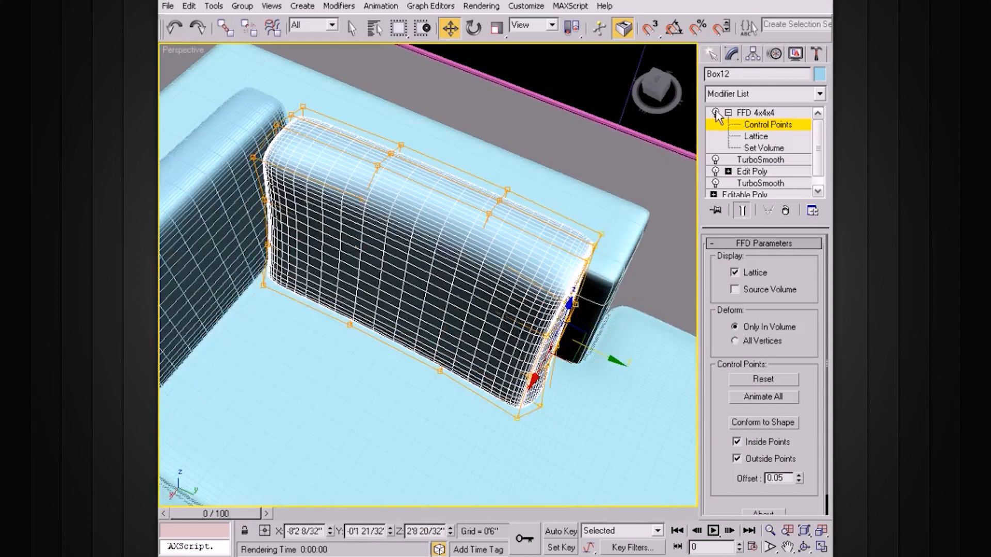
pyautogui.moveTo(623, 364); pyautogui.dragTo(626, 354)
# - Raise a set of the side cushion's top control points slightly, pick the bottom front corner points, and finish editing
pyautogui.keyDown('alt'); pyautogui.moveTo(626, 354); pyautogui.dragTo(581, 265, button='middle'); pyautogui.keyUp('alt')
pyautogui.moveTo(601, 232); pyautogui.dragTo(497, 250)
pyautogui.moveTo(543, 207); pyautogui.dragTo(543, 196)
pyautogui.keyDown('alt'); pyautogui.moveTo(544, 211); pyautogui.dragTo(601, 219, button='middle'); pyautogui.keyUp('alt')
pyautogui.moveTo(625, 364); pyautogui.dragTo(570, 396)
pyautogui.keyDown('alt'); pyautogui.moveTo(570, 396); pyautogui.dragTo(474, 368, button='middle'); pyautogui.keyUp('alt')
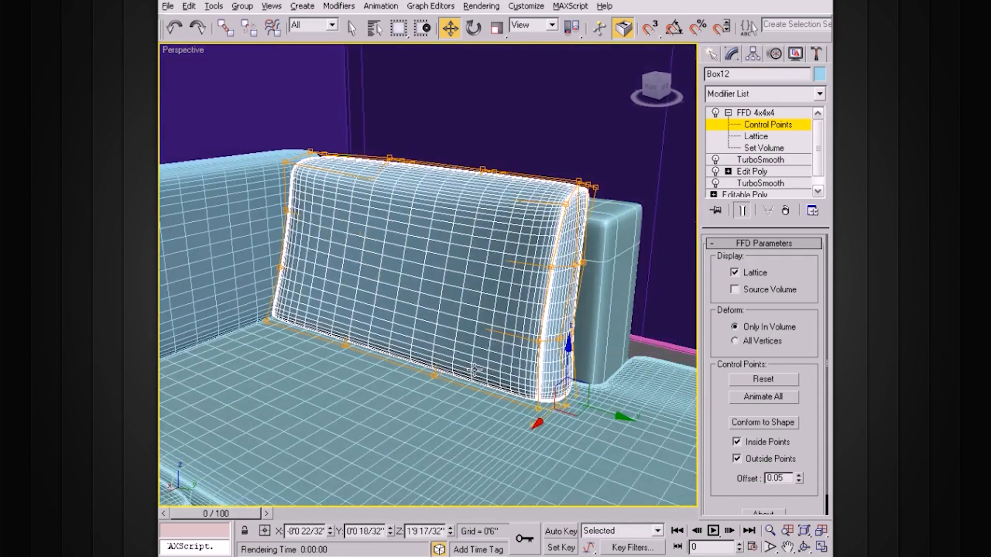
pyautogui.click(762, 113)
pyautogui.click(727, 112)
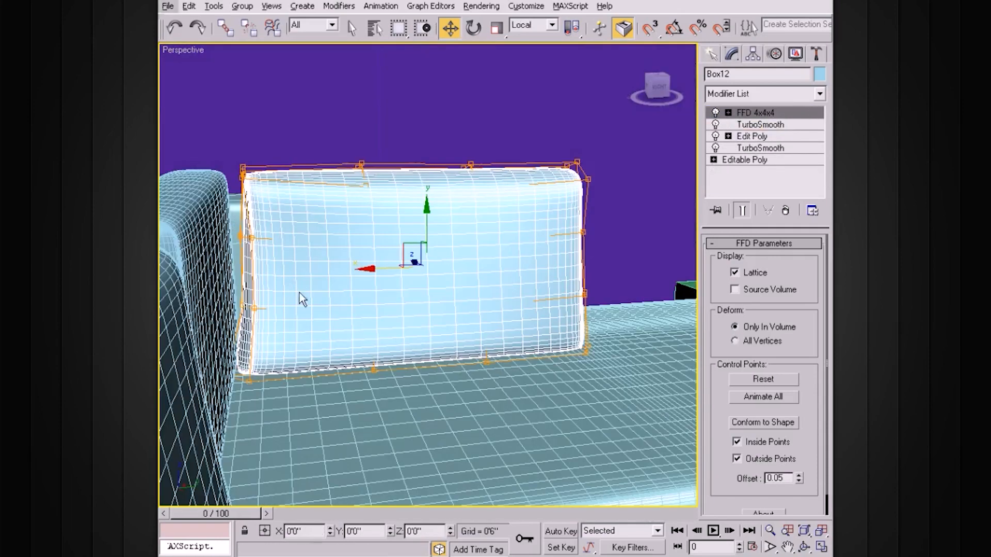
# - Hide the mesh edges in the viewport and examine the backrest and seat cushions along the whole sofa
pyautogui.keyDown('alt'); pyautogui.moveTo(336, 310); pyautogui.dragTo(342, 308, button='middle'); pyautogui.keyUp('alt')
pyautogui.scroll(-3, 345, 310)
pyautogui.keyDown('alt'); pyautogui.moveTo(312, 341); pyautogui.dragTo(318, 325, button='middle'); pyautogui.keyUp('alt')
pyautogui.scroll(-3, 307, 337)
pyautogui.press('F4')
pyautogui.keyDown('alt'); pyautogui.moveTo(500, 267); pyautogui.dragTo(445, 225, button='middle'); pyautogui.keyUp('alt')
pyautogui.scroll(-3, 538, 274)
pyautogui.scroll(-3, 529, 257)
pyautogui.click(754, 114)
pyautogui.scroll(3, 546, 254)
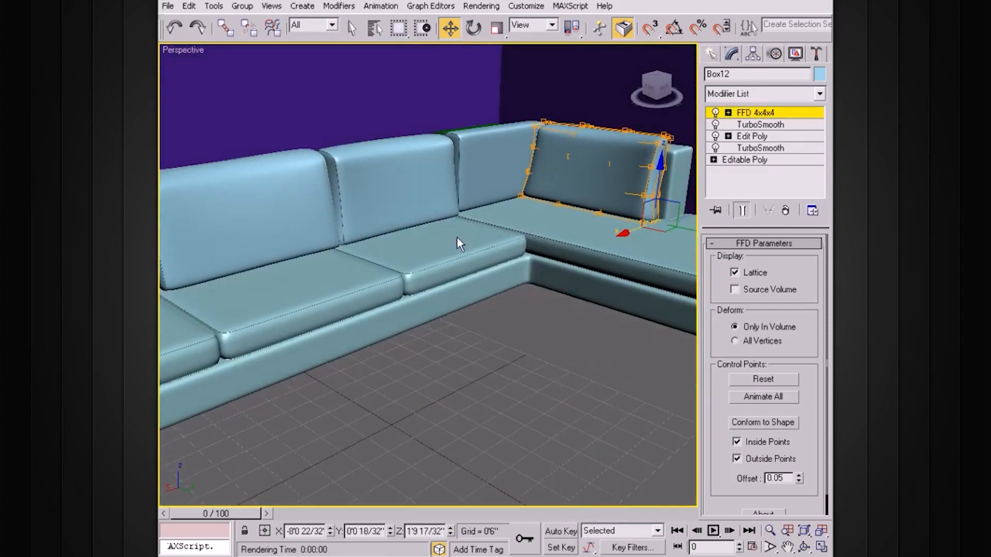
pyautogui.keyDown('alt'); pyautogui.moveTo(464, 261); pyautogui.dragTo(457, 265, button='middle'); pyautogui.keyUp('alt')
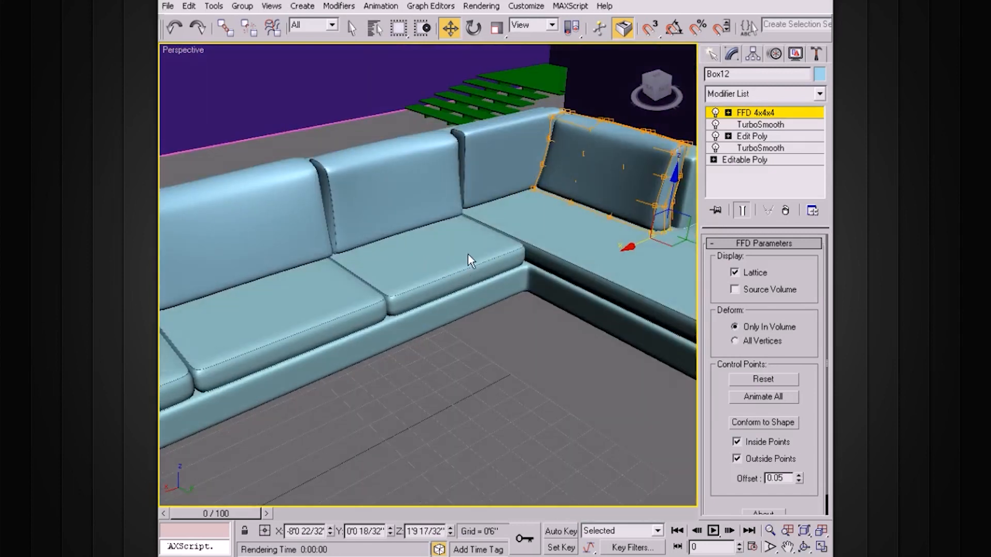
pyautogui.keyDown('alt'); pyautogui.moveTo(428, 257); pyautogui.dragTo(495, 274, button='middle'); pyautogui.keyUp('alt')
pyautogui.scroll(3, 494, 262)
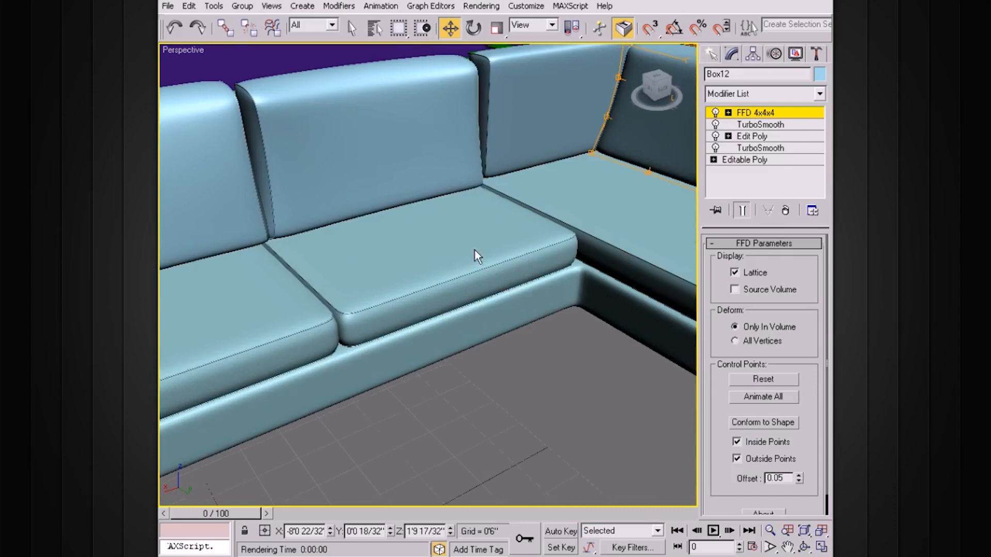
# - Leave the side cushion's FFD editing, select the seat cushion nearest the corner, and show the mesh edges again
pyautogui.click(728, 112)
pyautogui.click(728, 113)
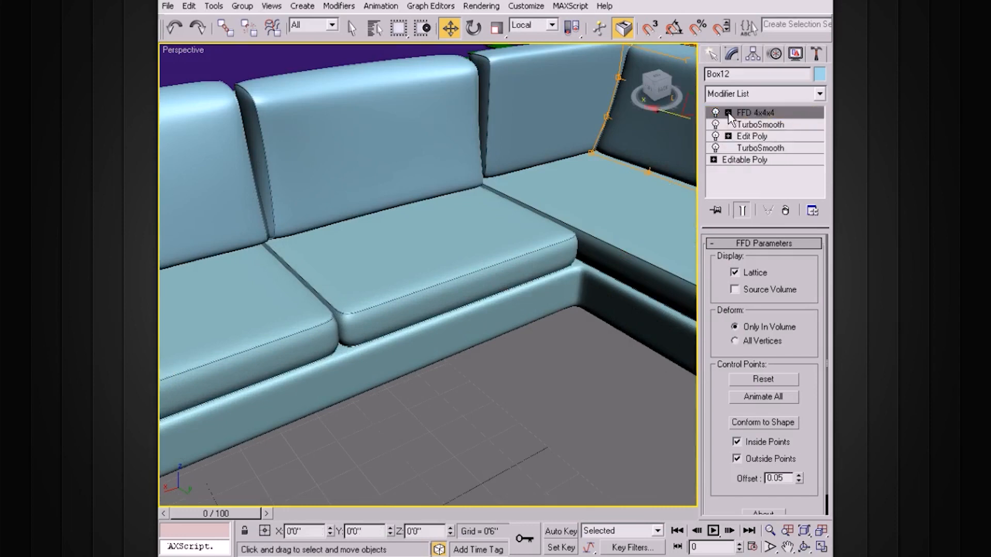
pyautogui.click(531, 241)
pyautogui.keyDown('alt'); pyautogui.moveTo(550, 246); pyautogui.dragTo(523, 248, button='middle'); pyautogui.keyUp('alt')
pyautogui.press('F4')
pyautogui.scroll(3, 544, 230)
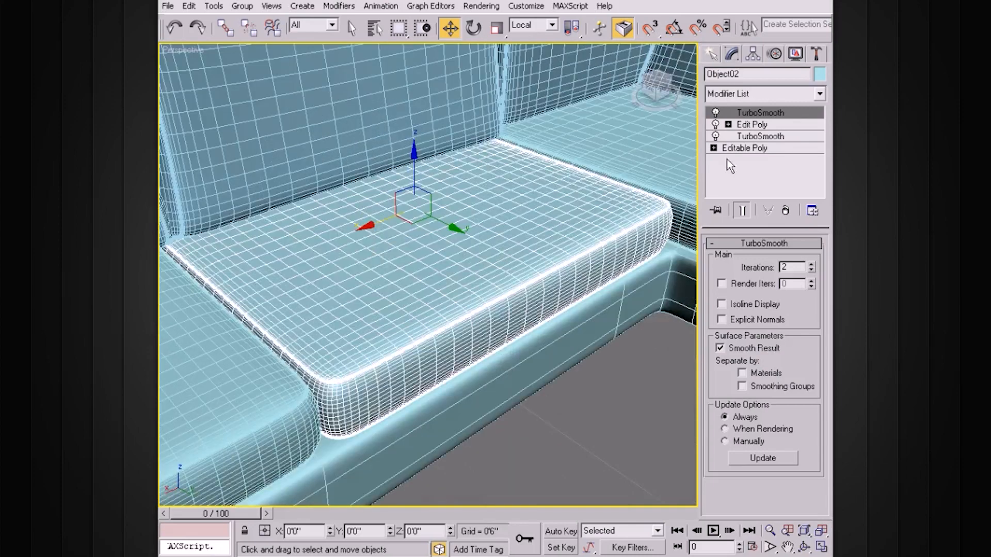
# - Compare the seat cushion's mesh with its upper TurboSmooth disabled and enabled
pyautogui.keyDown('alt'); pyautogui.moveTo(555, 217); pyautogui.dragTo(607, 245, button='middle'); pyautogui.keyUp('alt')
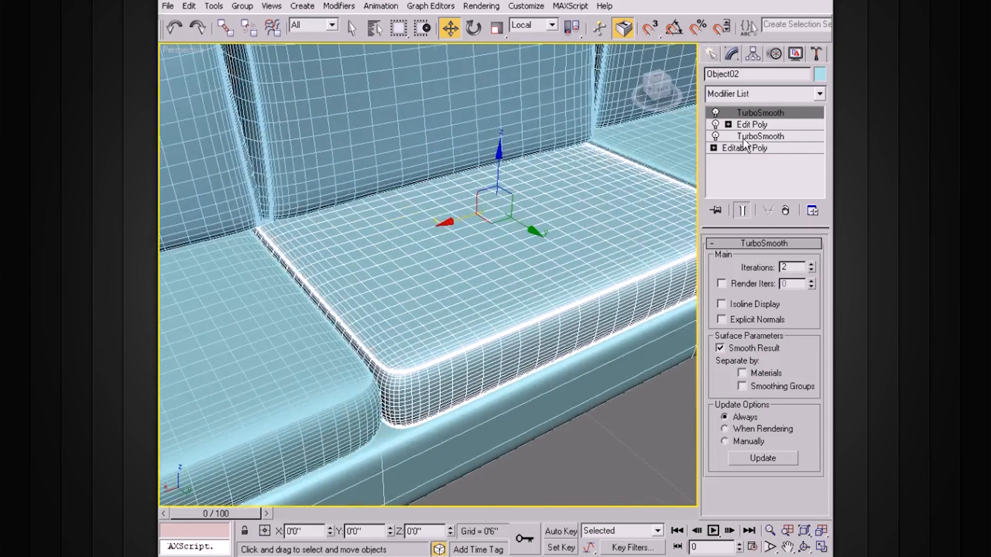
pyautogui.click(715, 113)
pyautogui.click(752, 125)
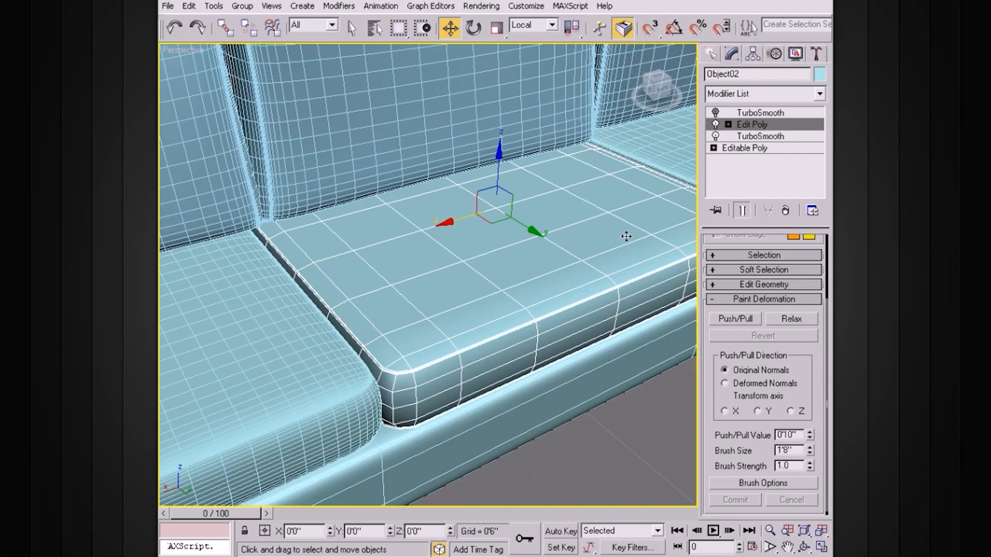
pyautogui.click(715, 113)
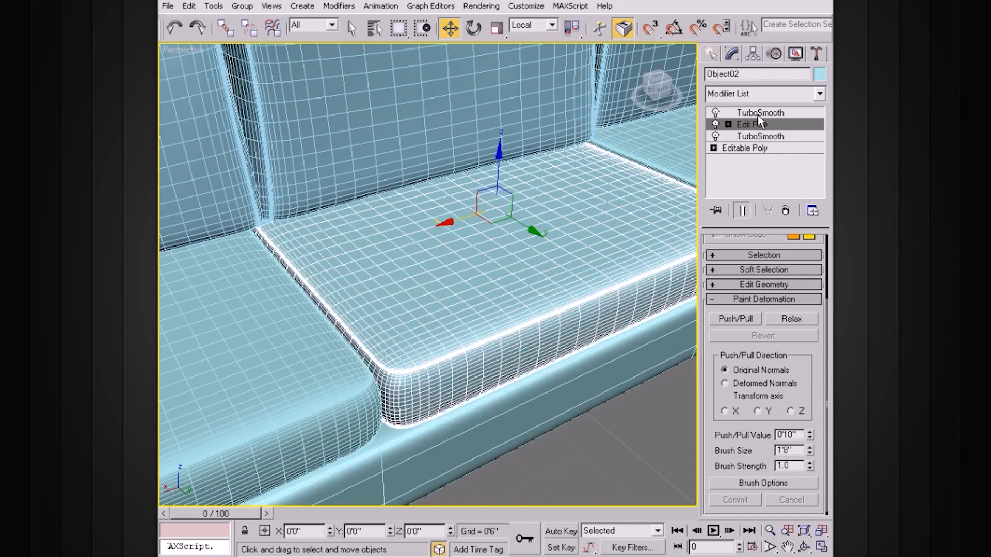
# - Add an Edit Poly modifier above the seat cushion's upper TurboSmooth
pyautogui.click(759, 113)
pyautogui.click(819, 94)
pyautogui.moveTo(819, 129); pyautogui.dragTo(819, 216)
pyautogui.click(761, 291)
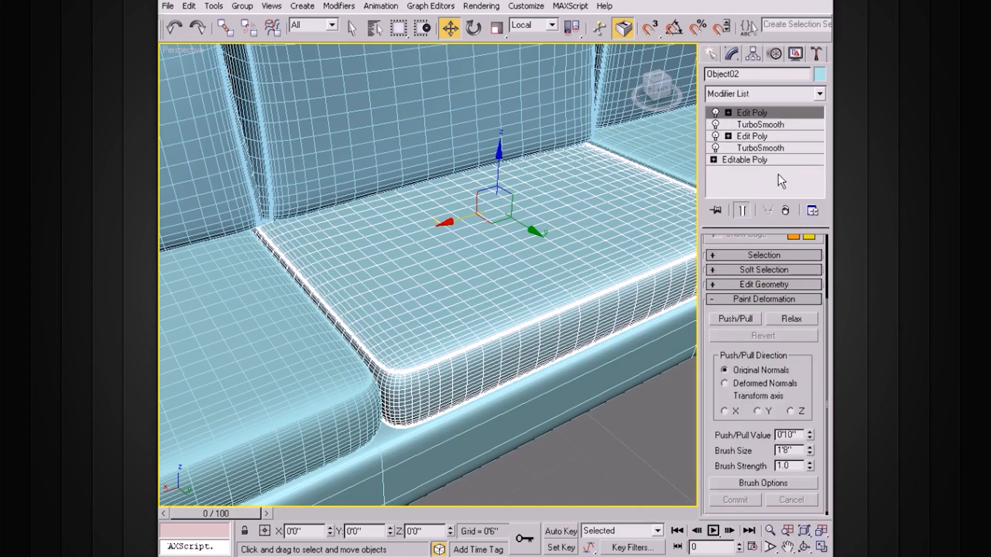
# - Start Push/Pull paint deformation on the seat cushion with a 0.5" push/pull value, a brush size of about 8" and brush strength 0.5
pyautogui.click(728, 113)
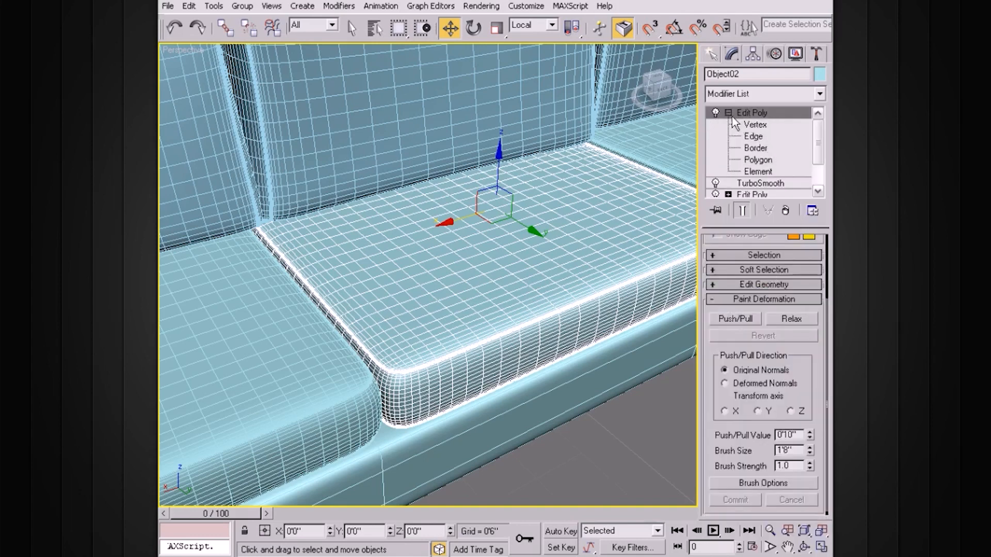
pyautogui.click(728, 113)
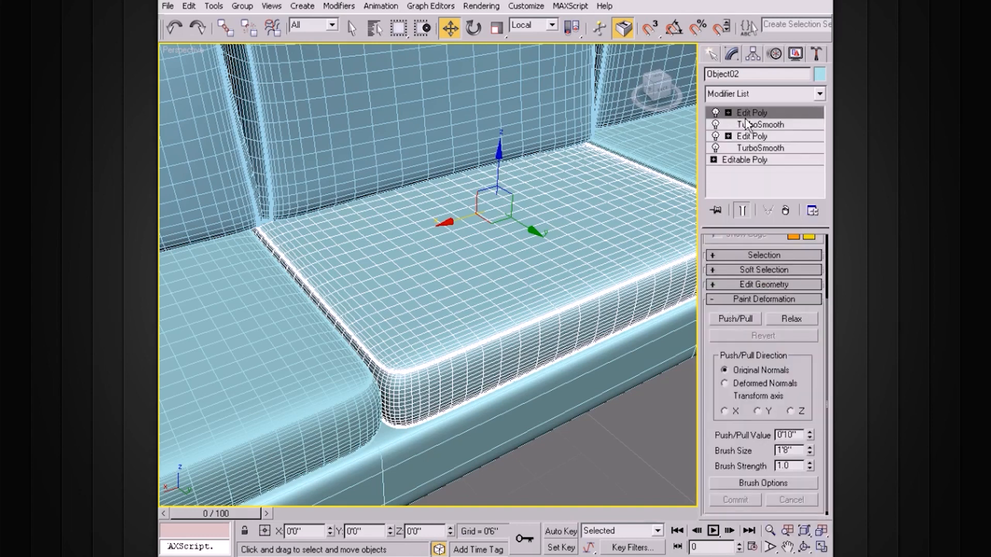
pyautogui.click(752, 302)
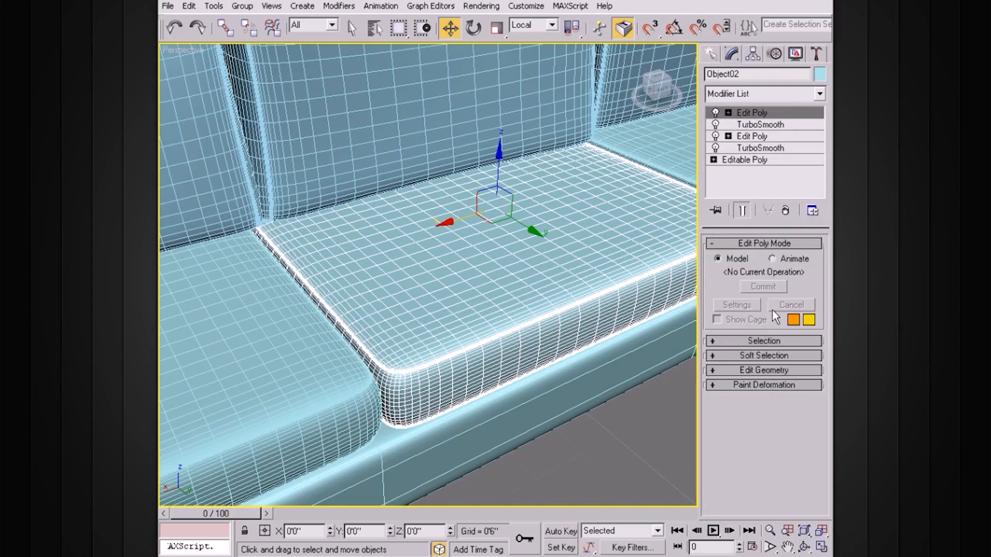
pyautogui.click(759, 387)
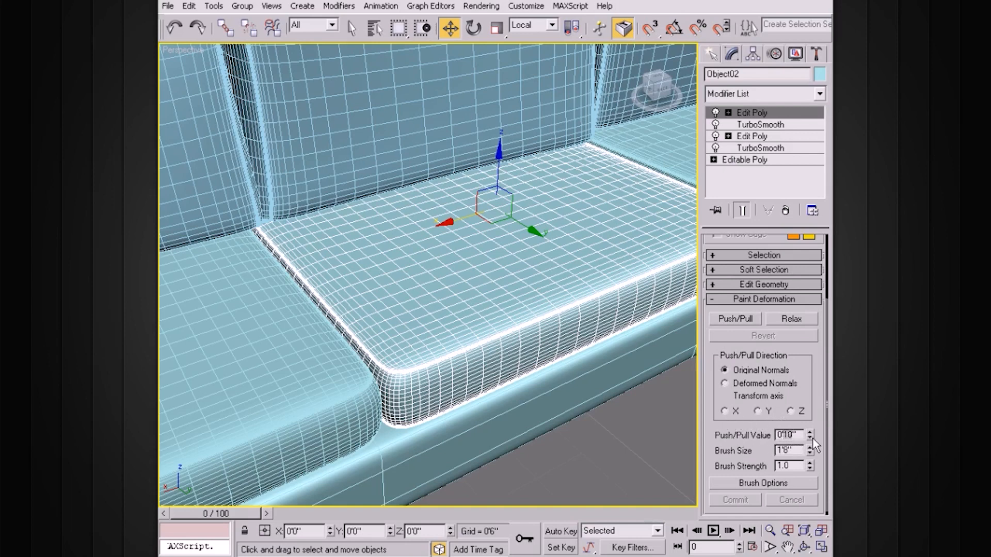
pyautogui.write('.5')
pyautogui.moveTo(809, 450); pyautogui.dragTo(810, 490)
pyautogui.click(743, 318)
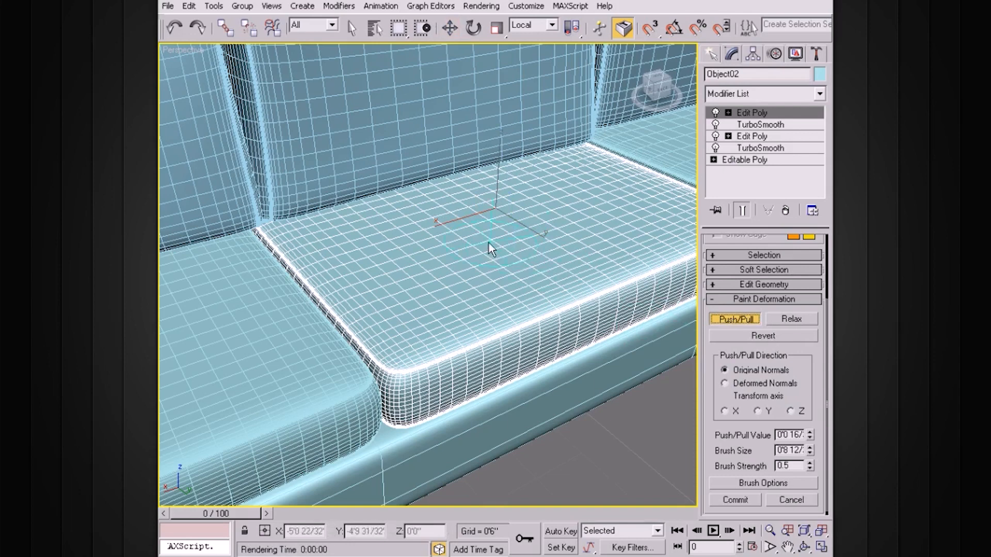
# - Paint uneven Push/Pull deformation in several strokes over the seat cushion's top surface
pyautogui.moveTo(378, 271)
pyautogui.mouseDown()
pyautogui.moveTo(411, 295)
pyautogui.moveTo(423, 275)
pyautogui.mouseUp()
pyautogui.moveTo(393, 223); pyautogui.dragTo(480, 292)
pyautogui.moveTo(484, 219)
pyautogui.mouseDown()
pyautogui.moveTo(524, 265)
pyautogui.moveTo(572, 255)
pyautogui.mouseUp()
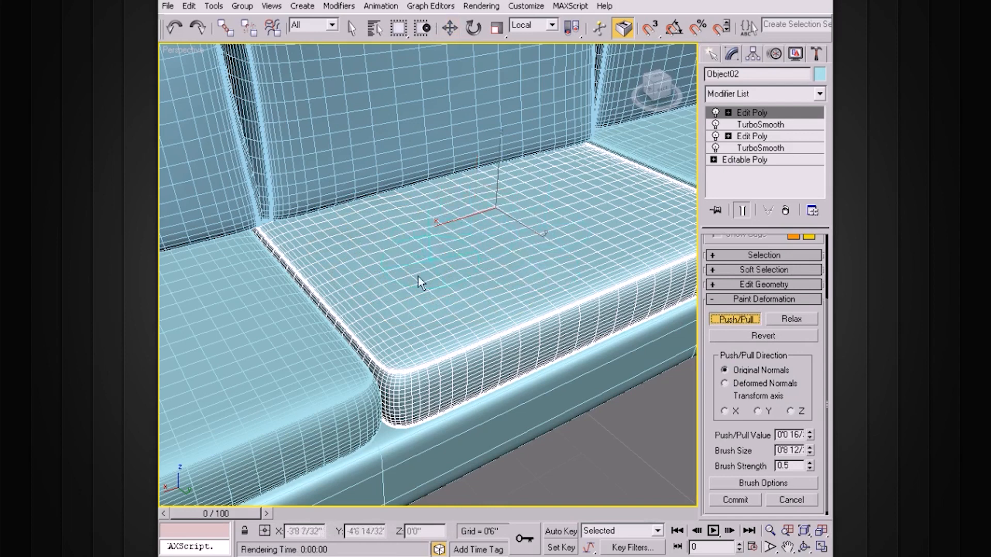
pyautogui.moveTo(390, 301)
pyautogui.mouseDown()
pyautogui.moveTo(561, 274)
pyautogui.moveTo(658, 227)
pyautogui.moveTo(583, 173)
pyautogui.moveTo(602, 235)
pyautogui.moveTo(573, 206)
pyautogui.moveTo(609, 226)
pyautogui.moveTo(595, 271)
pyautogui.mouseUp()
pyautogui.keyDown('alt'); pyautogui.moveTo(595, 270); pyautogui.dragTo(568, 259, button='middle'); pyautogui.keyUp('alt')
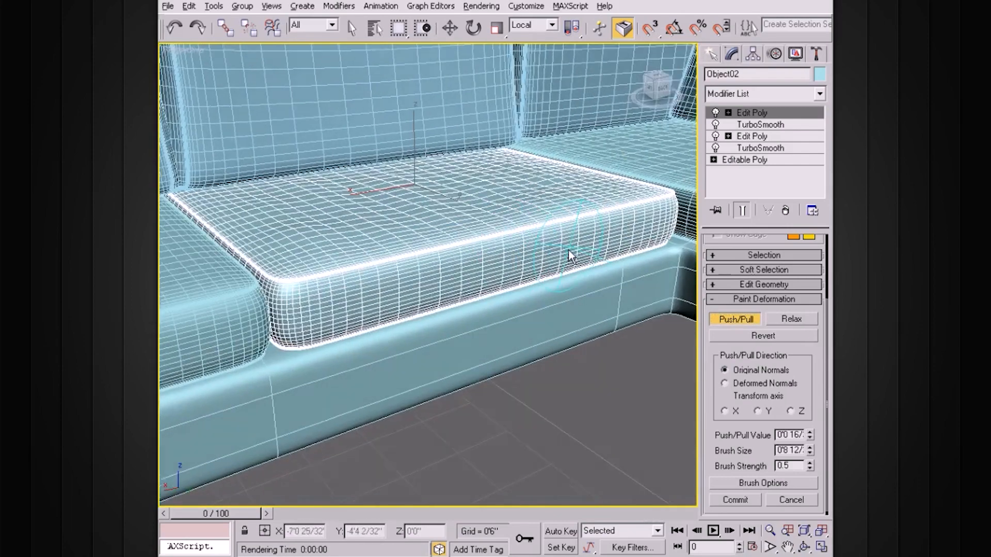
# - Reduce the brush size to just under 6" and the strength to 0.25, painting Push/Pull deformation along the seat cushion's front
pyautogui.moveTo(809, 453); pyautogui.dragTo(810, 464)
pyautogui.moveTo(312, 305)
pyautogui.mouseDown()
pyautogui.moveTo(383, 292)
pyautogui.moveTo(505, 332)
pyautogui.mouseUp()
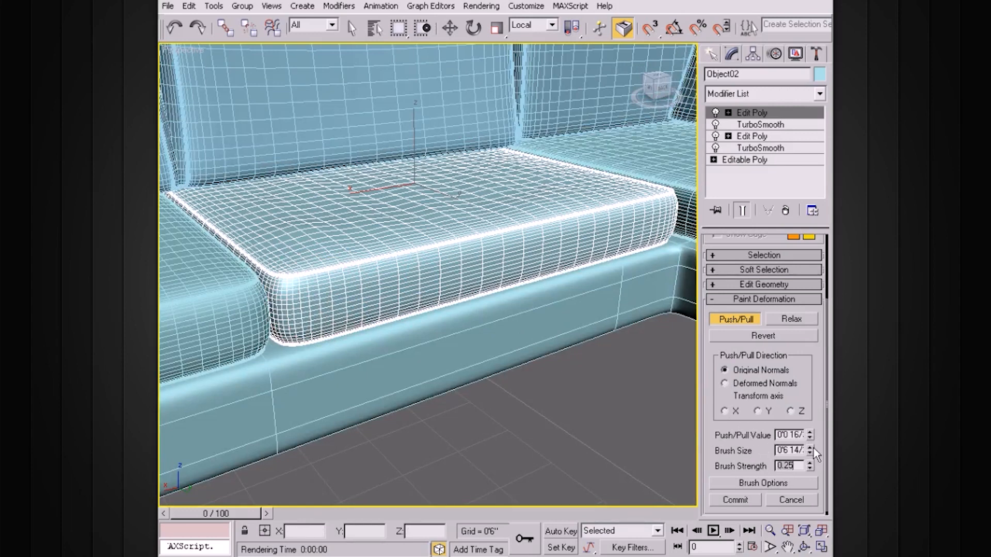
pyautogui.moveTo(810, 450); pyautogui.dragTo(809, 462)
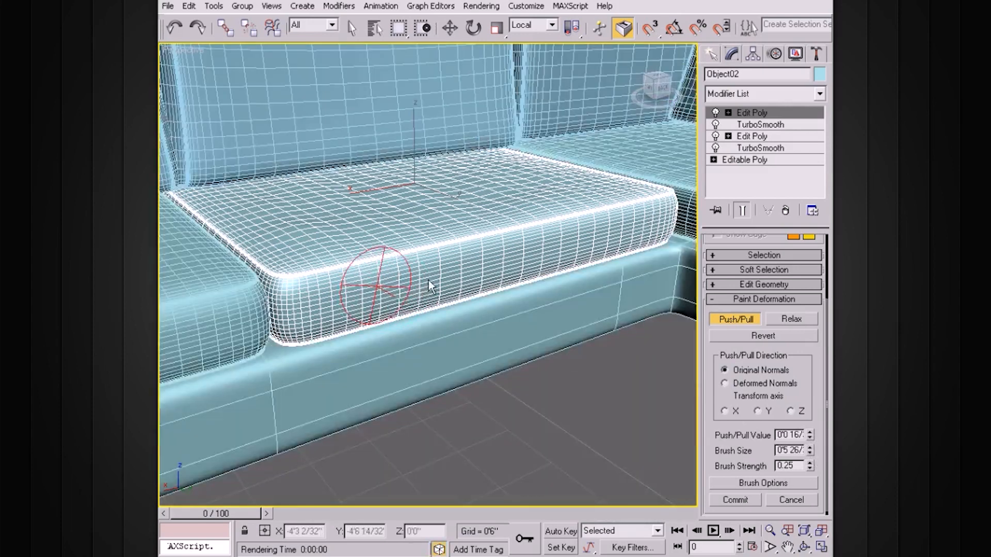
pyautogui.moveTo(468, 263)
pyautogui.mouseDown()
pyautogui.moveTo(658, 217)
pyautogui.moveTo(616, 176)
pyautogui.mouseUp()
# - Hide the mesh edges and paint more subtle Push/Pull unevenness on the seat cushion's top, checking the shaded surface
pyautogui.press('F4')
pyautogui.moveTo(536, 228)
pyautogui.keyDown('alt'); pyautogui.mouseDown(button='middle')
pyautogui.moveTo(543, 261)
pyautogui.moveTo(568, 248)
pyautogui.mouseUp(button='middle'); pyautogui.keyUp('alt')
pyautogui.scroll(-4, 543, 259)
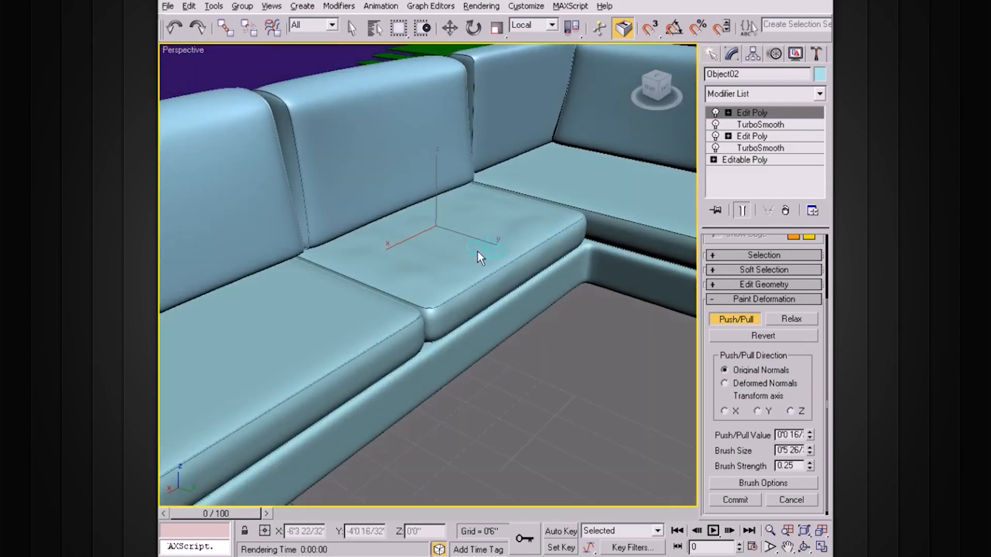
pyautogui.moveTo(363, 250)
pyautogui.mouseDown()
pyautogui.moveTo(416, 261)
pyautogui.moveTo(536, 235)
pyautogui.moveTo(478, 188)
pyautogui.mouseUp()
pyautogui.moveTo(502, 221); pyautogui.dragTo(439, 212)
pyautogui.keyDown('alt'); pyautogui.moveTo(507, 236); pyautogui.dragTo(500, 223, button='middle'); pyautogui.keyUp('alt')
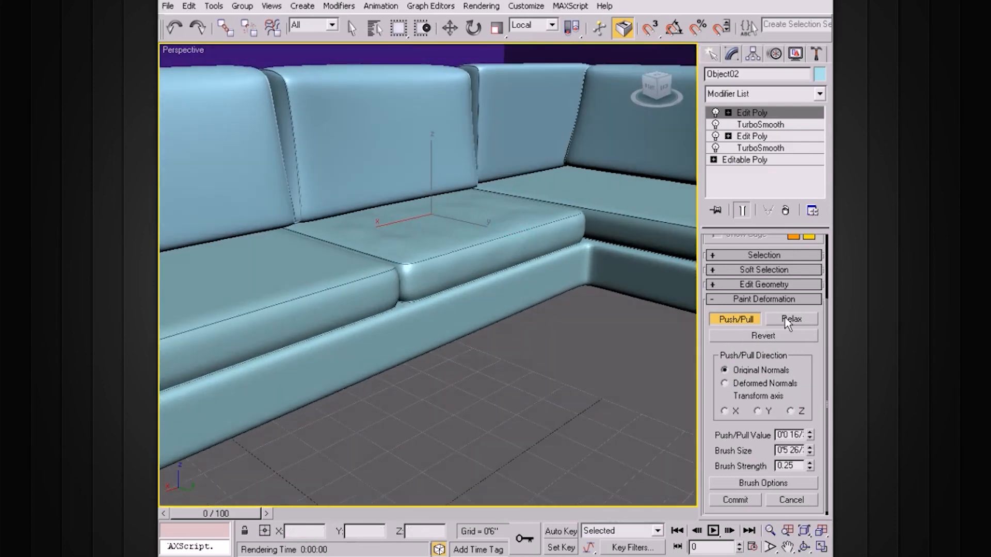
pyautogui.moveTo(614, 277)
pyautogui.keyDown('alt'); pyautogui.mouseDown(button='middle')
pyautogui.moveTo(602, 290)
pyautogui.moveTo(509, 295)
pyautogui.moveTo(595, 285)
pyautogui.moveTo(626, 294)
pyautogui.moveTo(608, 302)
pyautogui.moveTo(537, 286)
pyautogui.moveTo(567, 285)
pyautogui.moveTo(551, 308)
pyautogui.moveTo(566, 285)
pyautogui.mouseUp(button='middle'); pyautogui.keyUp('alt')
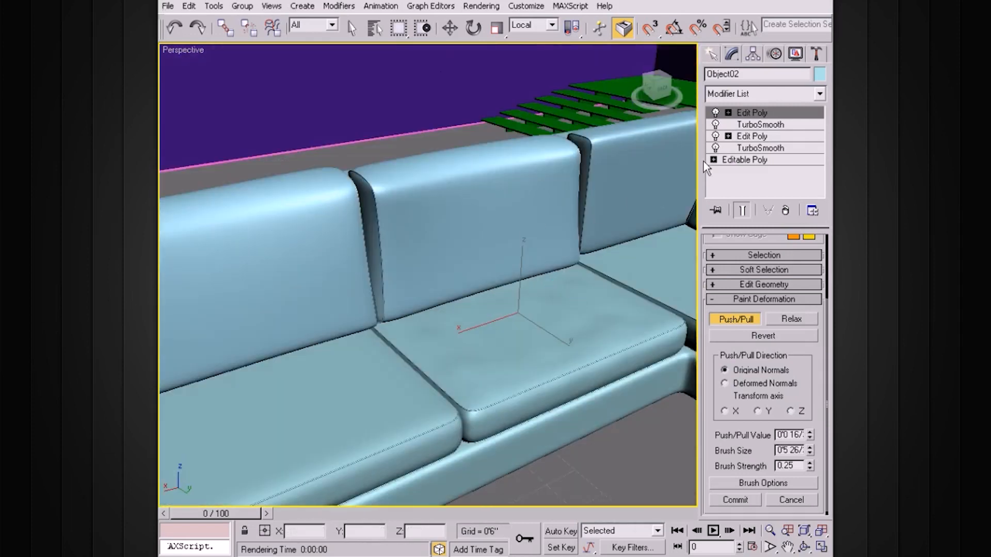
# - Stop painting the seat cushion, select the backrest cushion behind it, and add an Edit Poly modifier above its FFD 4x4x4
pyautogui.click(743, 322)
pyautogui.click(467, 190)
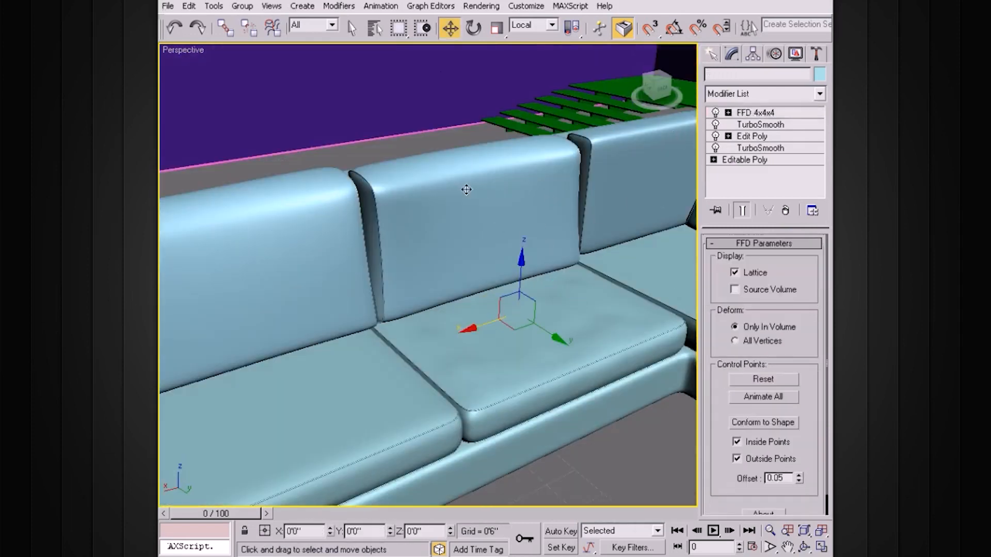
pyautogui.keyDown('alt'); pyautogui.moveTo(550, 231); pyautogui.dragTo(551, 231, button='middle'); pyautogui.keyUp('alt')
pyautogui.keyDown('alt'); pyautogui.moveTo(522, 170); pyautogui.dragTo(570, 236, button='middle'); pyautogui.keyUp('alt')
pyautogui.scroll(3, 568, 157)
pyautogui.keyDown('alt'); pyautogui.moveTo(570, 235); pyautogui.dragTo(591, 213, button='middle'); pyautogui.keyUp('alt')
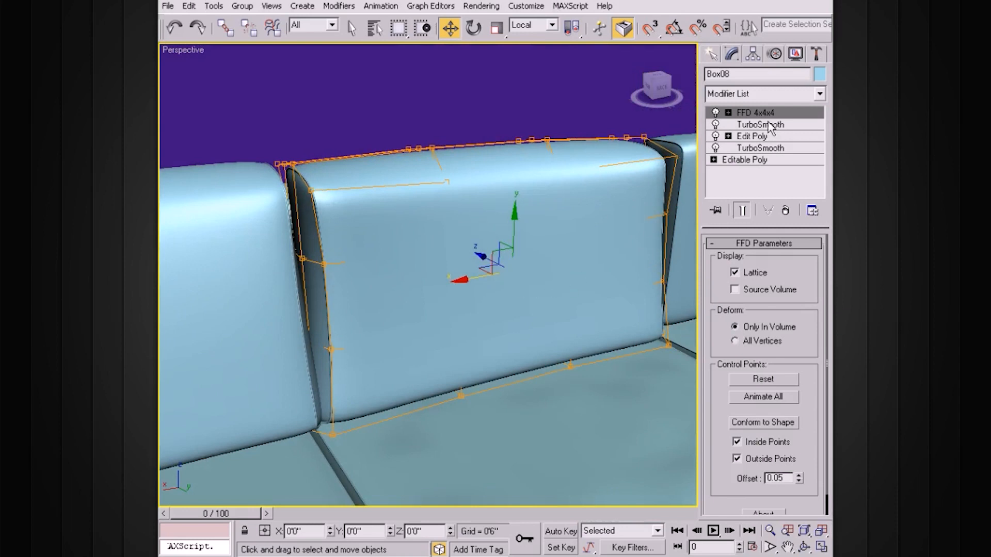
pyautogui.click(789, 94)
pyautogui.moveTo(818, 125); pyautogui.dragTo(821, 191)
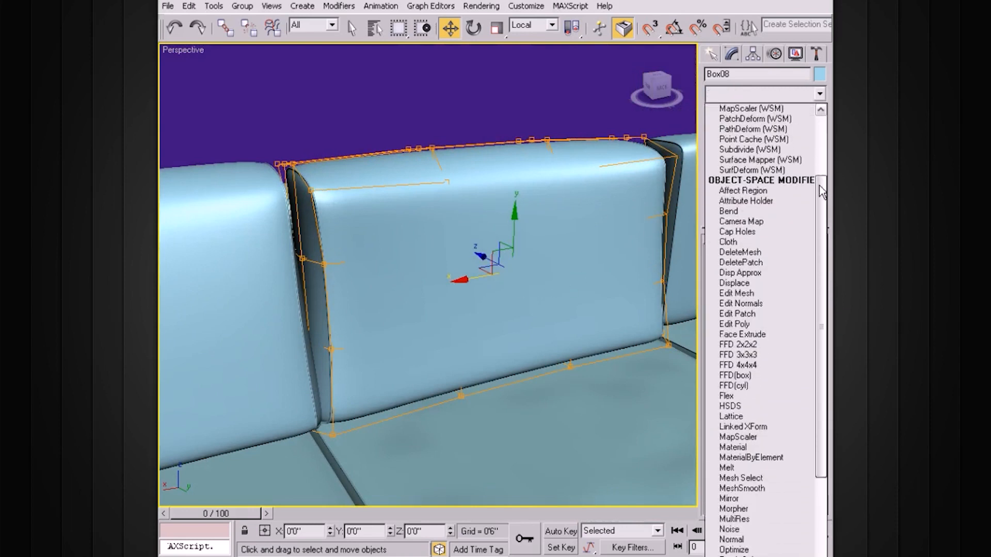
pyautogui.click(753, 324)
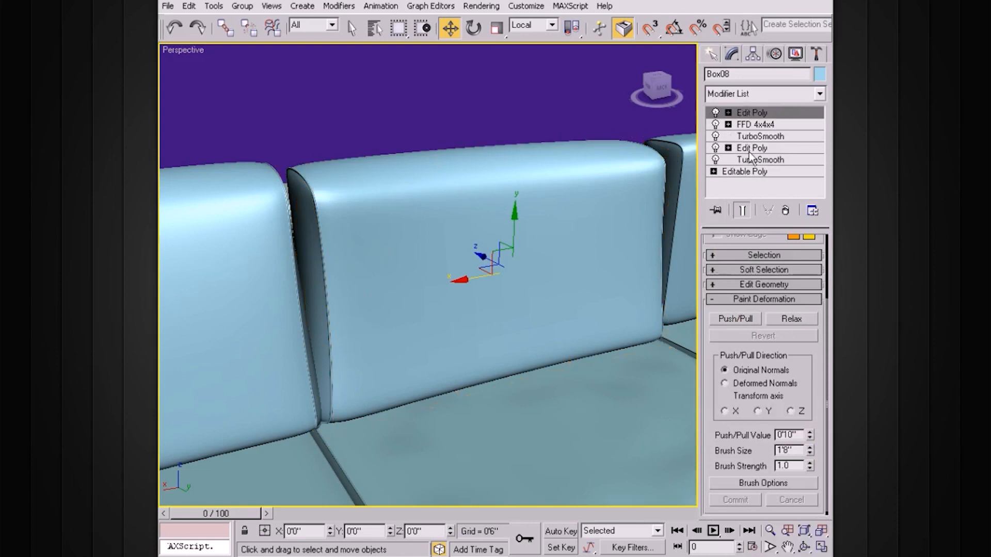
# - Paint Push/Pull deformation over the backrest cushion with a 0.5" value, 8" brush size and 0.25 strength, showing the mesh edges
pyautogui.click(743, 320)
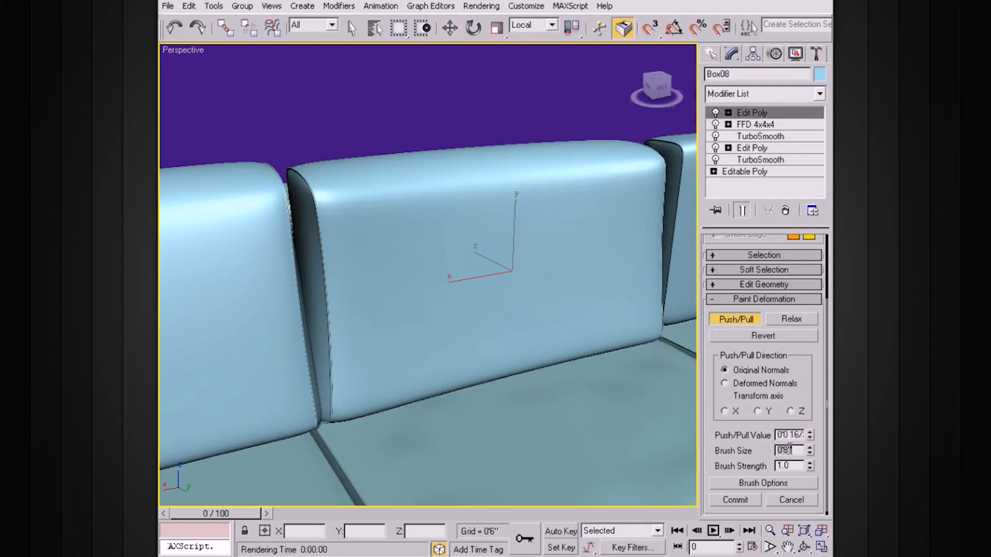
pyautogui.moveTo(797, 464); pyautogui.dragTo(766, 463)
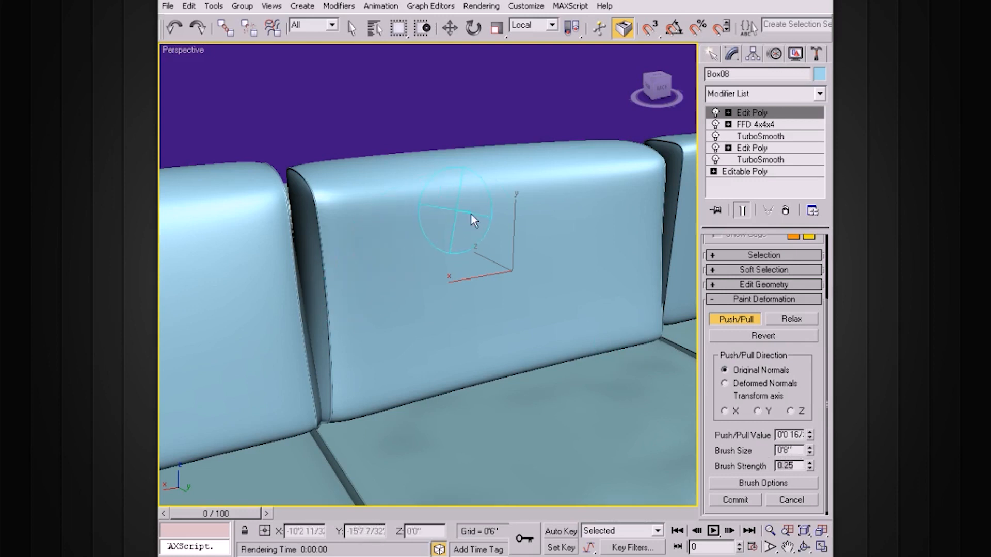
pyautogui.moveTo(391, 178)
pyautogui.mouseDown()
pyautogui.moveTo(481, 179)
pyautogui.moveTo(544, 166)
pyautogui.moveTo(496, 213)
pyautogui.moveTo(391, 202)
pyautogui.moveTo(423, 278)
pyautogui.moveTo(431, 344)
pyautogui.moveTo(401, 366)
pyautogui.moveTo(384, 235)
pyautogui.mouseUp()
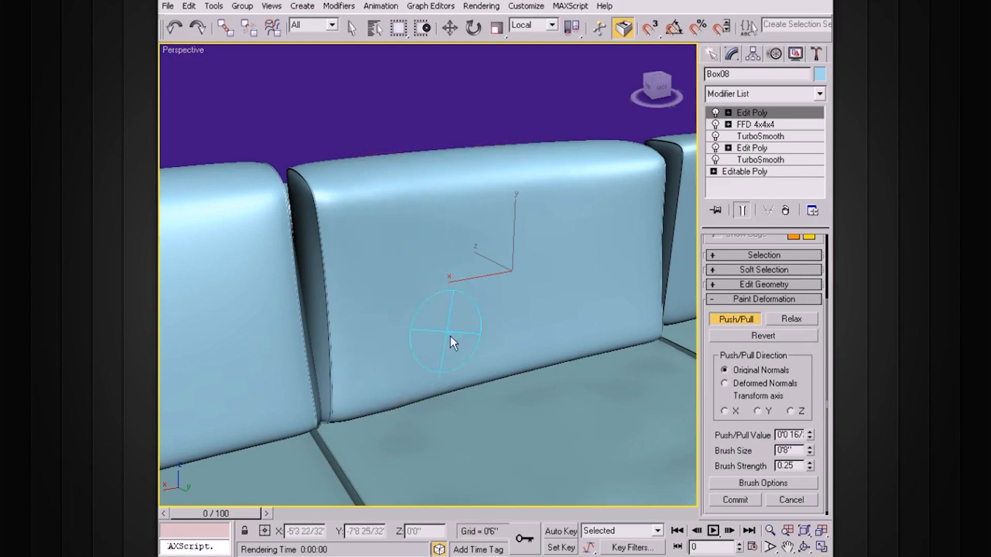
pyautogui.moveTo(470, 327)
pyautogui.mouseDown()
pyautogui.moveTo(457, 240)
pyautogui.moveTo(472, 360)
pyautogui.moveTo(453, 259)
pyautogui.moveTo(498, 278)
pyautogui.mouseUp()
pyautogui.press('F4')
pyautogui.moveTo(480, 359)
pyautogui.mouseDown()
pyautogui.moveTo(466, 264)
pyautogui.moveTo(476, 256)
pyautogui.moveTo(512, 346)
pyautogui.moveTo(592, 343)
pyautogui.mouseUp()
pyautogui.moveTo(585, 289)
pyautogui.mouseDown()
pyautogui.moveTo(578, 172)
pyautogui.moveTo(372, 171)
pyautogui.mouseUp()
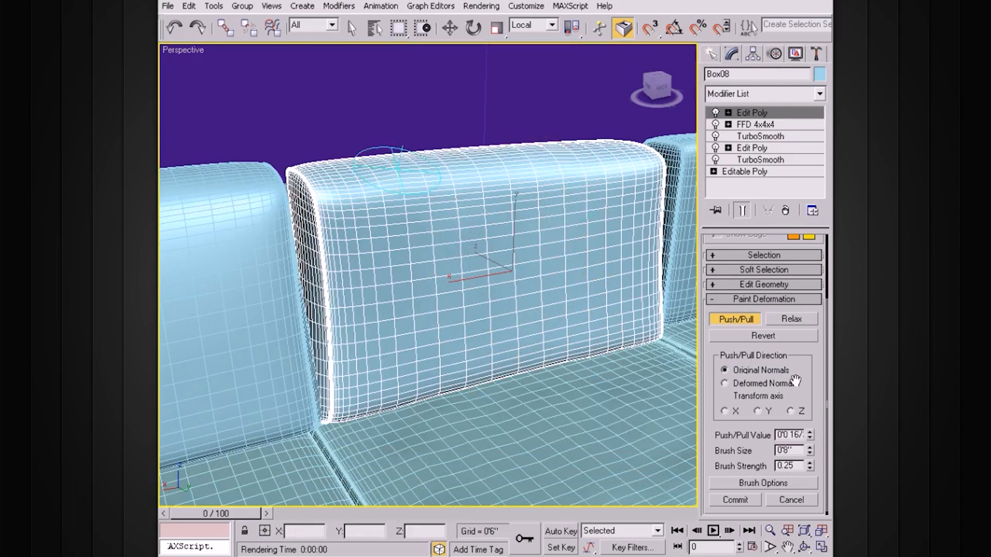
# - Smooth the backrest cushion's upper front area with the Relax brush, raising the brush strength to 1.0
pyautogui.click(791, 319)
pyautogui.moveTo(477, 194)
pyautogui.mouseDown()
pyautogui.moveTo(418, 185)
pyautogui.moveTo(597, 173)
pyautogui.mouseUp()
pyautogui.moveTo(597, 174)
pyautogui.keyDown('alt'); pyautogui.mouseDown(button='middle')
pyautogui.moveTo(591, 216)
pyautogui.moveTo(608, 217)
pyautogui.mouseUp(button='middle'); pyautogui.keyUp('alt')
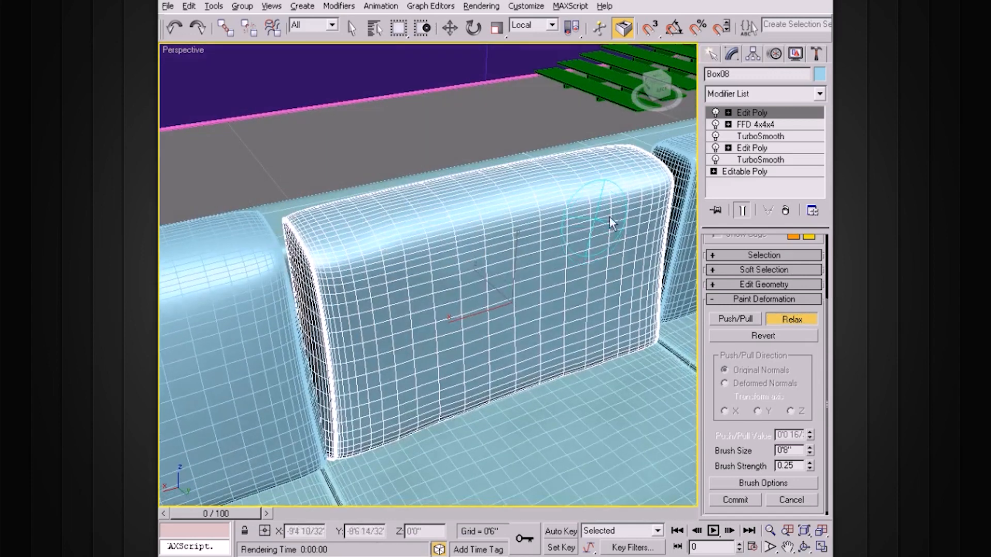
pyautogui.moveTo(552, 203)
pyautogui.mouseDown()
pyautogui.moveTo(454, 222)
pyautogui.moveTo(560, 188)
pyautogui.moveTo(598, 190)
pyautogui.mouseUp()
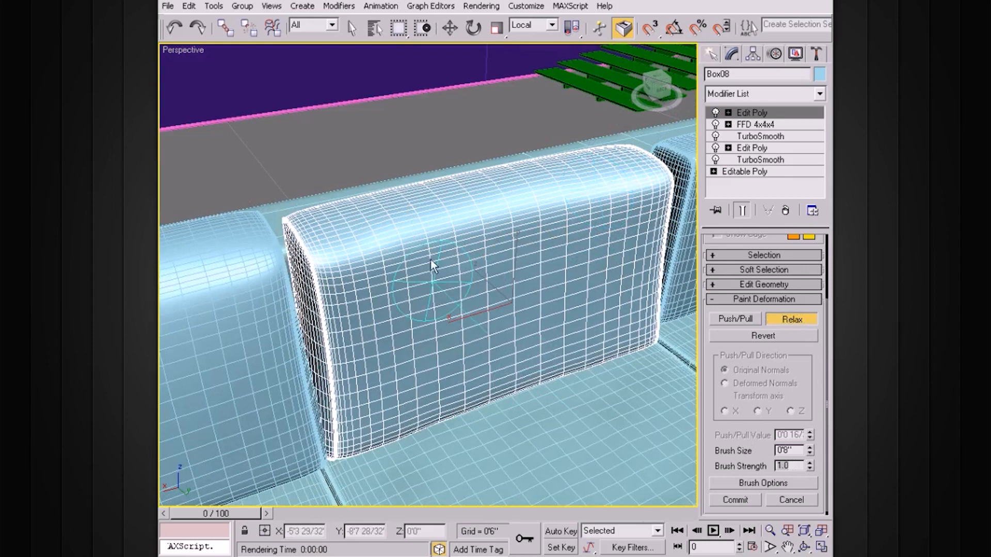
pyautogui.moveTo(420, 239)
pyautogui.mouseDown()
pyautogui.moveTo(399, 221)
pyautogui.moveTo(547, 198)
pyautogui.moveTo(638, 198)
pyautogui.mouseUp()
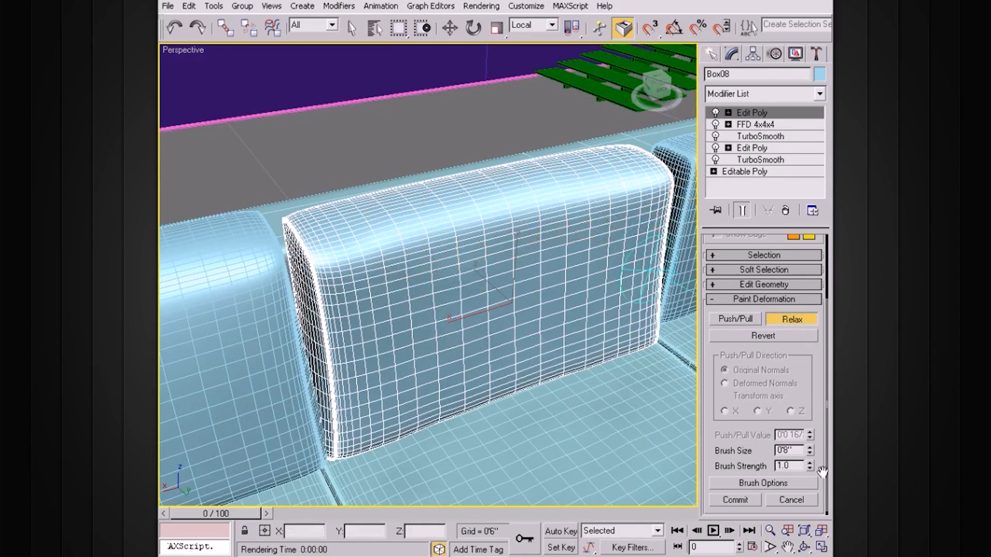
# - Switch back to Push/Pull painting with brush strength 0.25 and review the brush's falloff curve in the painter options
pyautogui.click(743, 319)
pyautogui.click(798, 465)
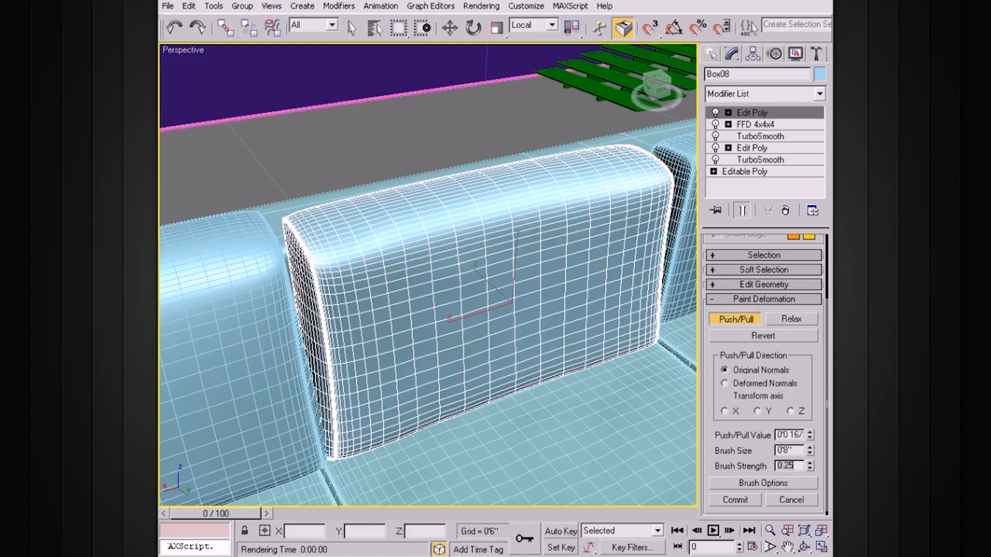
pyautogui.click(747, 481)
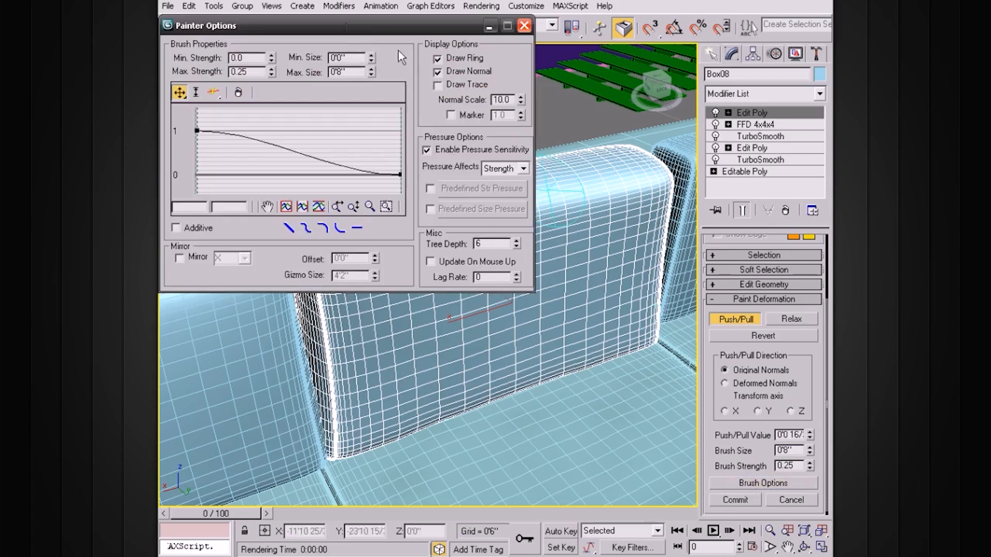
pyautogui.moveTo(370, 32); pyautogui.dragTo(437, 98)
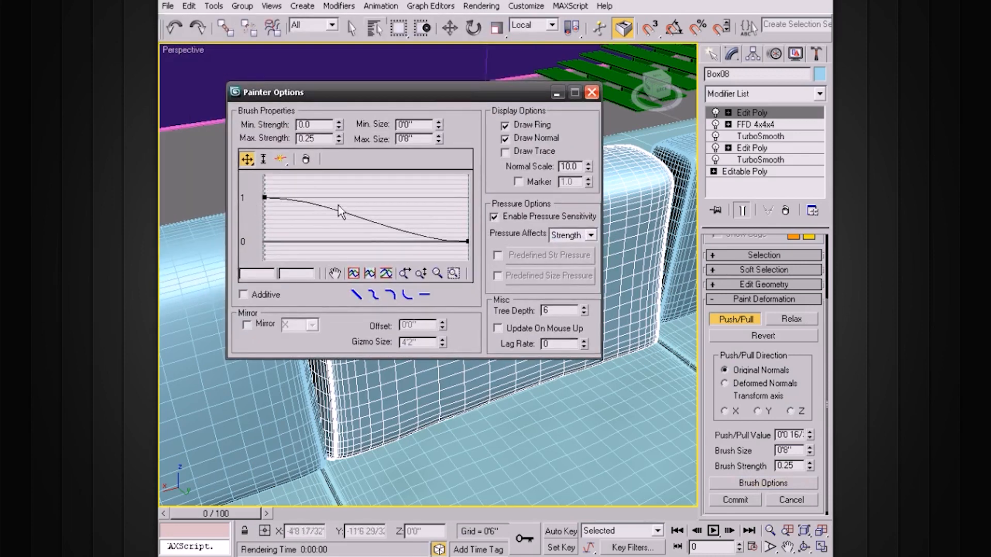
pyautogui.click(590, 95)
# - Paint further Push/Pull deformation across the backrest cushion's front face and toward its side and lower areas
pyautogui.keyDown('alt'); pyautogui.moveTo(579, 189); pyautogui.dragTo(578, 212, button='middle'); pyautogui.keyUp('alt')
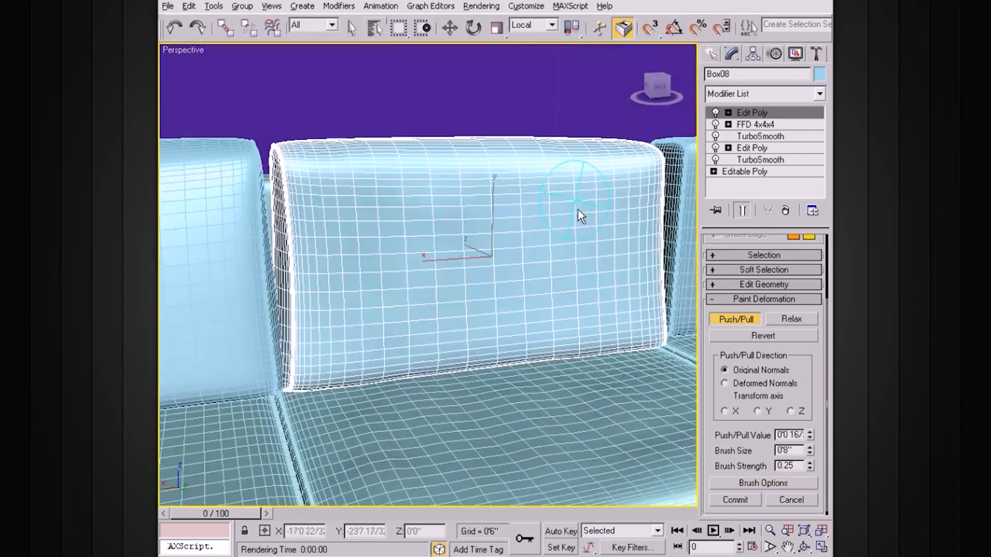
pyautogui.moveTo(321, 297)
pyautogui.mouseDown()
pyautogui.moveTo(299, 244)
pyautogui.moveTo(299, 264)
pyautogui.moveTo(330, 176)
pyautogui.moveTo(497, 167)
pyautogui.moveTo(502, 199)
pyautogui.moveTo(447, 151)
pyautogui.moveTo(388, 145)
pyautogui.moveTo(545, 138)
pyautogui.moveTo(591, 172)
pyautogui.moveTo(619, 290)
pyautogui.moveTo(624, 268)
pyautogui.moveTo(620, 326)
pyautogui.moveTo(597, 338)
pyautogui.moveTo(385, 299)
pyautogui.moveTo(398, 269)
pyautogui.moveTo(562, 348)
pyautogui.moveTo(565, 253)
pyautogui.moveTo(554, 278)
pyautogui.mouseUp()
pyautogui.keyDown('alt'); pyautogui.moveTo(554, 278); pyautogui.dragTo(582, 339, button='middle'); pyautogui.keyUp('alt')
pyautogui.moveTo(597, 355); pyautogui.dragTo(592, 251)
pyautogui.moveTo(479, 319)
pyautogui.keyDown('alt'); pyautogui.mouseDown(button='middle')
pyautogui.moveTo(498, 308)
pyautogui.moveTo(489, 307)
pyautogui.mouseUp(button='middle'); pyautogui.keyUp('alt')
pyautogui.scroll(-3, 489, 308)
pyautogui.moveTo(423, 320); pyautogui.dragTo(419, 262)
# - Hide the mesh edges and examine the painted seat and backrest cushions against the rest of the sofa from several angles
pyautogui.keyDown('alt'); pyautogui.moveTo(508, 305); pyautogui.dragTo(553, 321, button='middle'); pyautogui.keyUp('alt')
pyautogui.scroll(-4, 505, 313)
pyautogui.press('F4')
pyautogui.scroll(4, 565, 329)
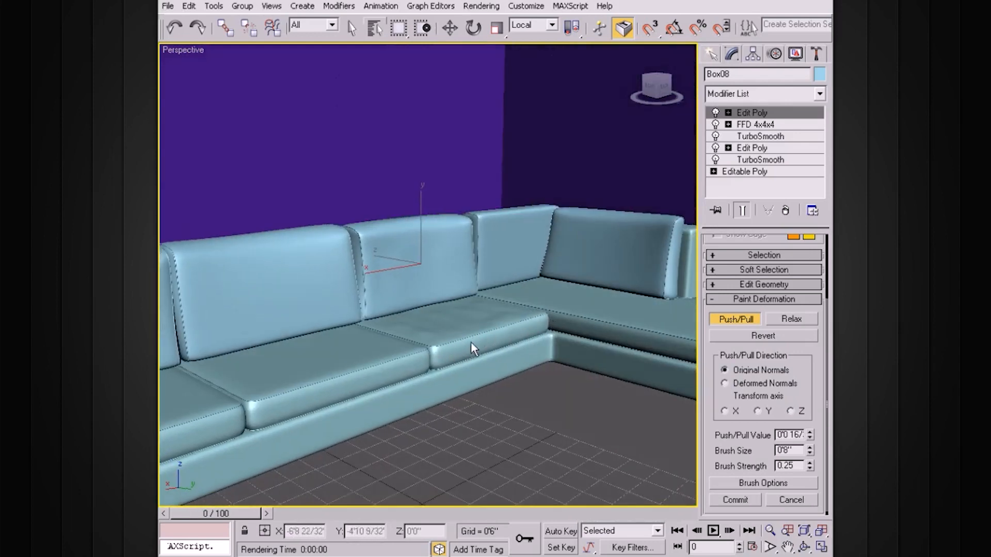
pyautogui.keyDown('alt'); pyautogui.moveTo(471, 343); pyautogui.dragTo(498, 347, button='middle'); pyautogui.keyUp('alt')
pyautogui.keyDown('alt'); pyautogui.moveTo(372, 378); pyautogui.dragTo(496, 324, button='middle'); pyautogui.keyUp('alt')
pyautogui.scroll(3, 497, 324)
pyautogui.keyDown('alt'); pyautogui.moveTo(522, 366); pyautogui.dragTo(534, 358, button='middle'); pyautogui.keyUp('alt')
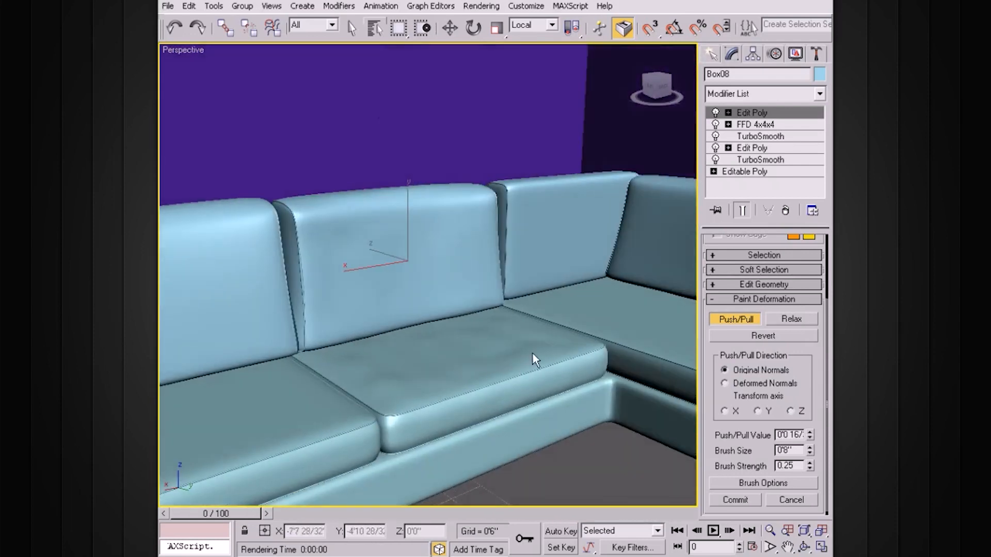
pyautogui.scroll(-3, 556, 333)
pyautogui.keyDown('alt'); pyautogui.moveTo(556, 333); pyautogui.dragTo(600, 324, button='middle'); pyautogui.keyUp('alt')
pyautogui.scroll(-3, 478, 348)
pyautogui.scroll(3, 599, 324)
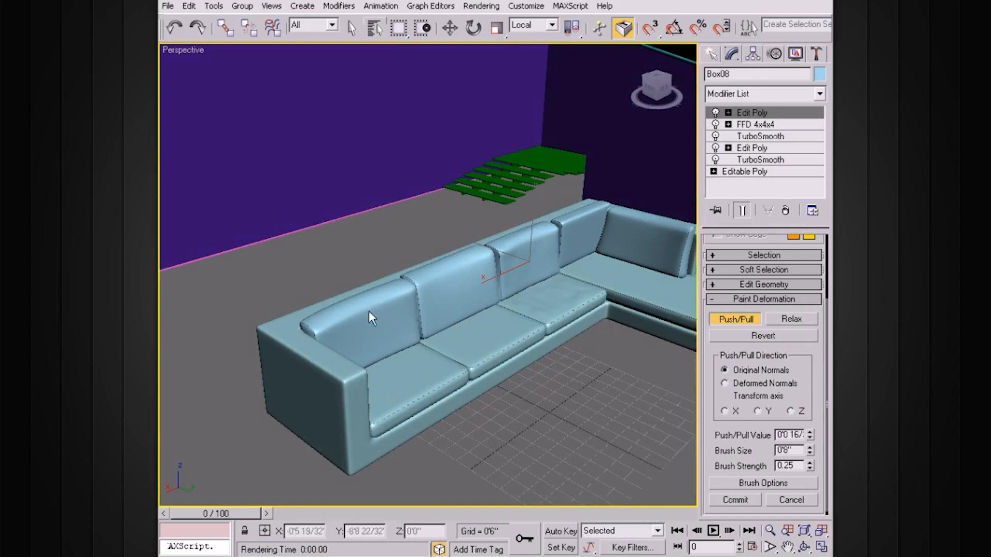
pyautogui.scroll(-1, 429, 297)
pyautogui.moveTo(434, 293); pyautogui.dragTo(512, 289, button='middle')
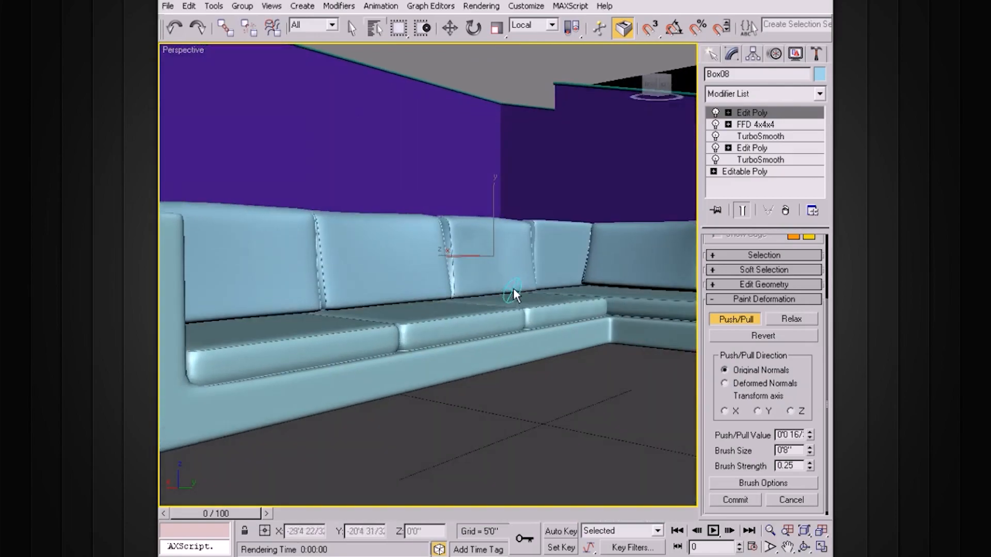